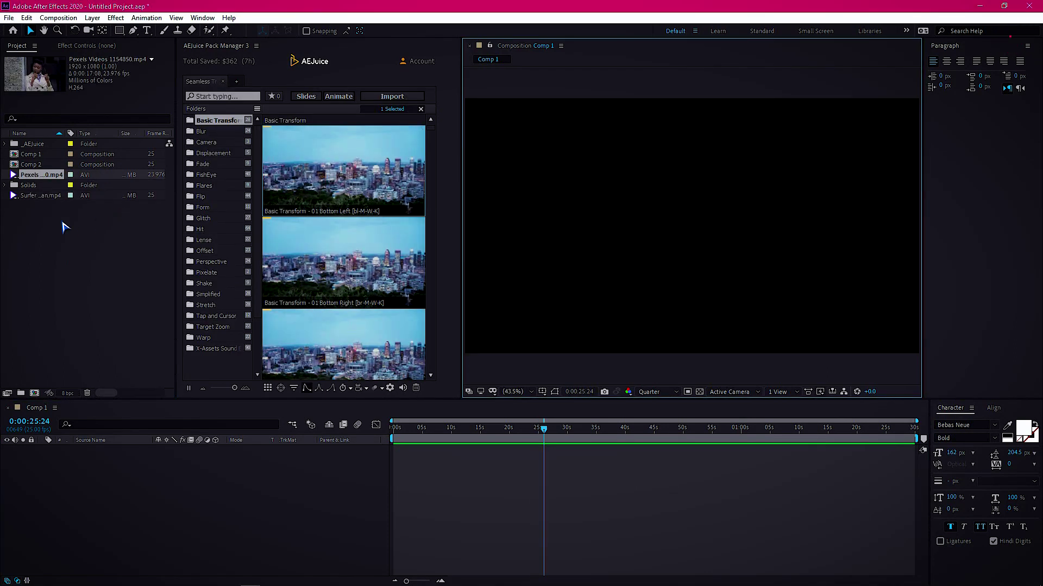
Add the Surfer and Pexels clips to Comp 1, with the Pexels clip as the upper layer.
{"action": "left_click", "coordinate": [24, 196]}
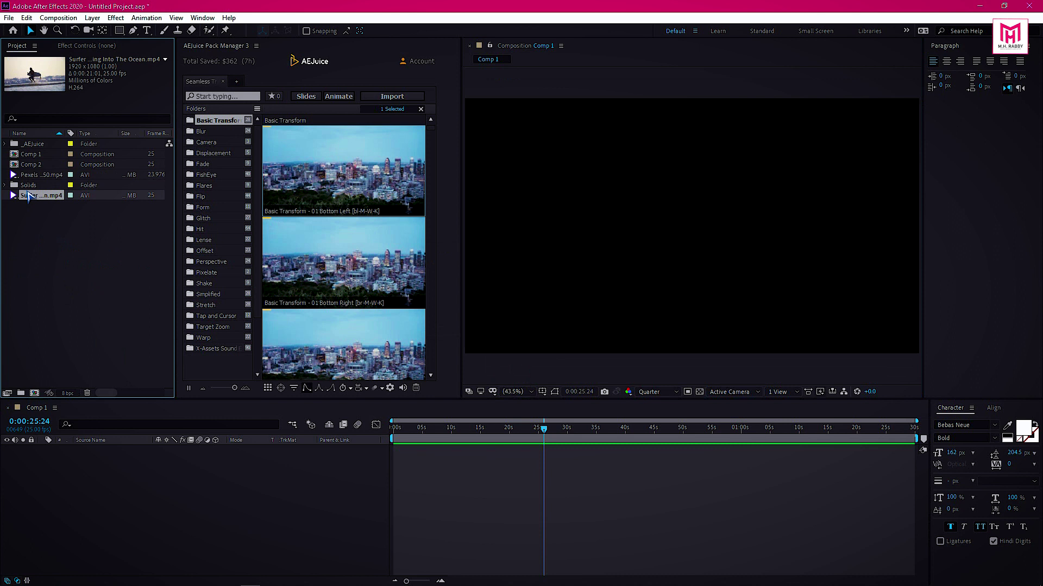
{"action": "left_click_drag", "start_coordinate": [98, 468], "coordinate": [99, 467]}
{"action": "left_click_drag", "start_coordinate": [41, 175], "coordinate": [103, 451]}
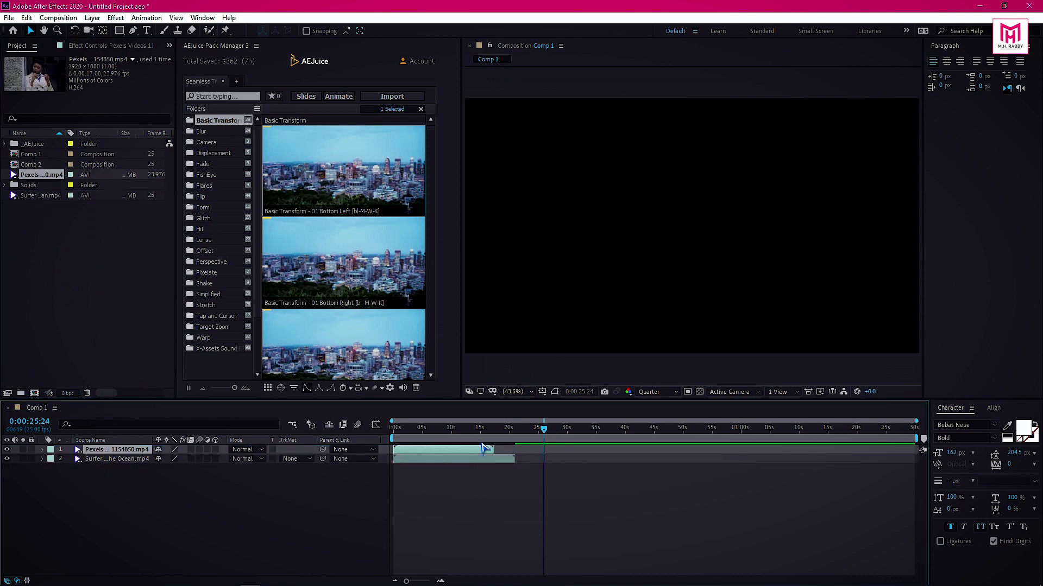
Shift the Pexels clip to start where the Surfer clip ends, and place the playhead at the cut, 0:00:20:23.
{"action": "left_click_drag", "start_coordinate": [482, 449], "coordinate": [589, 454]}
{"action": "left_click", "coordinate": [518, 429]}
{"action": "left_click_drag", "start_coordinate": [518, 431], "coordinate": [513, 429]}
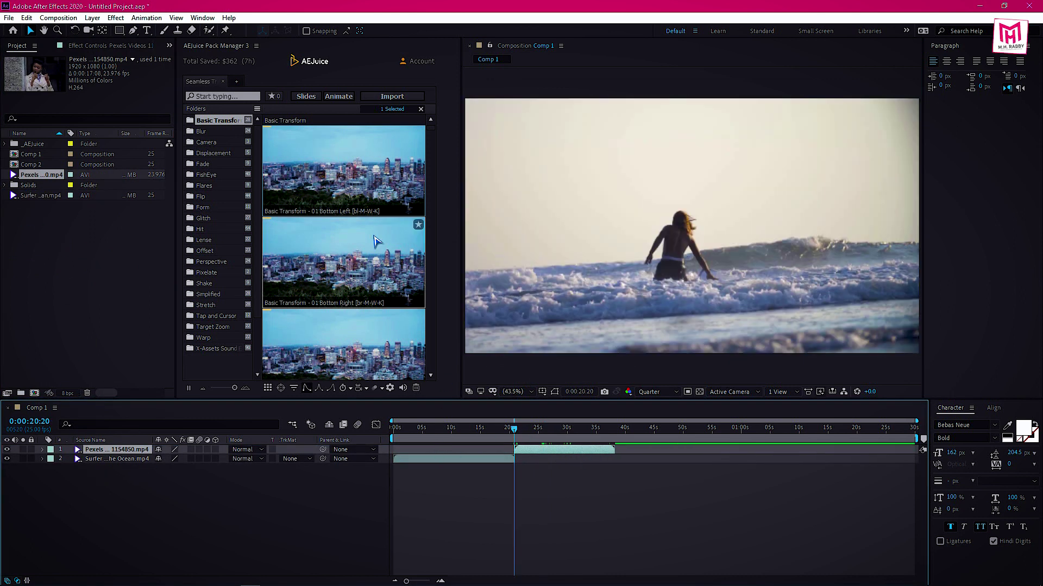
{"action": "left_click_drag", "start_coordinate": [514, 430], "coordinate": [515, 429]}
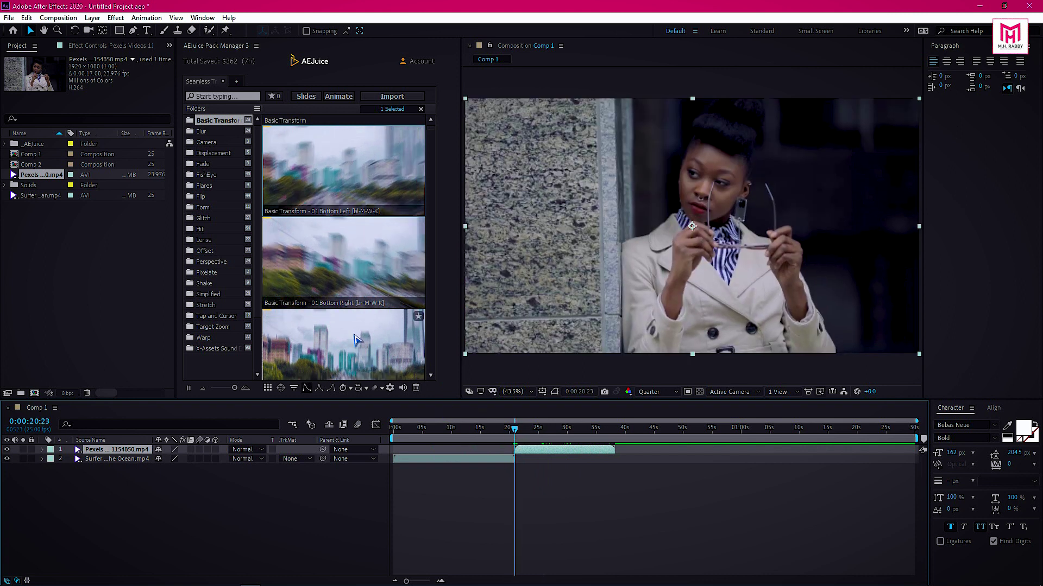
Apply the Basic Transform - 01 Bottom Right transition at the cut and play it back from just before the cut.
{"action": "double_click", "coordinate": [342, 274]}
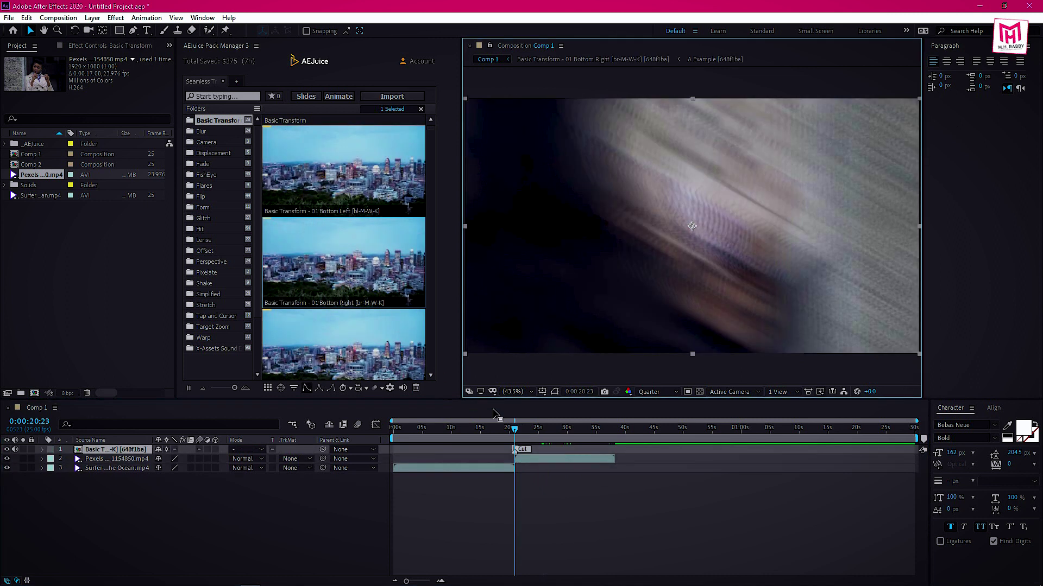
{"action": "key", "text": "space"}
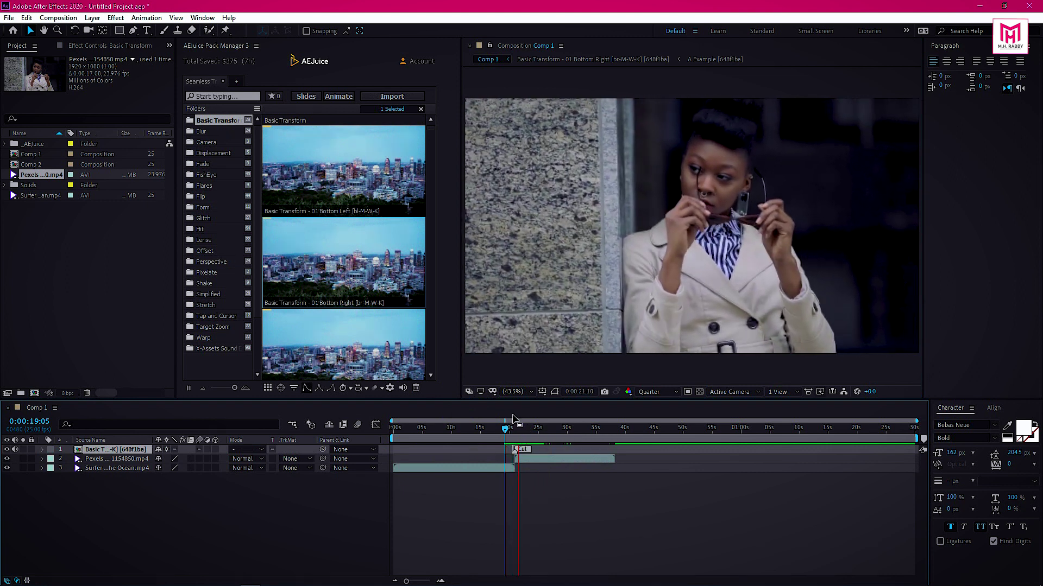
{"action": "left_click_drag", "start_coordinate": [505, 431], "coordinate": [510, 434]}
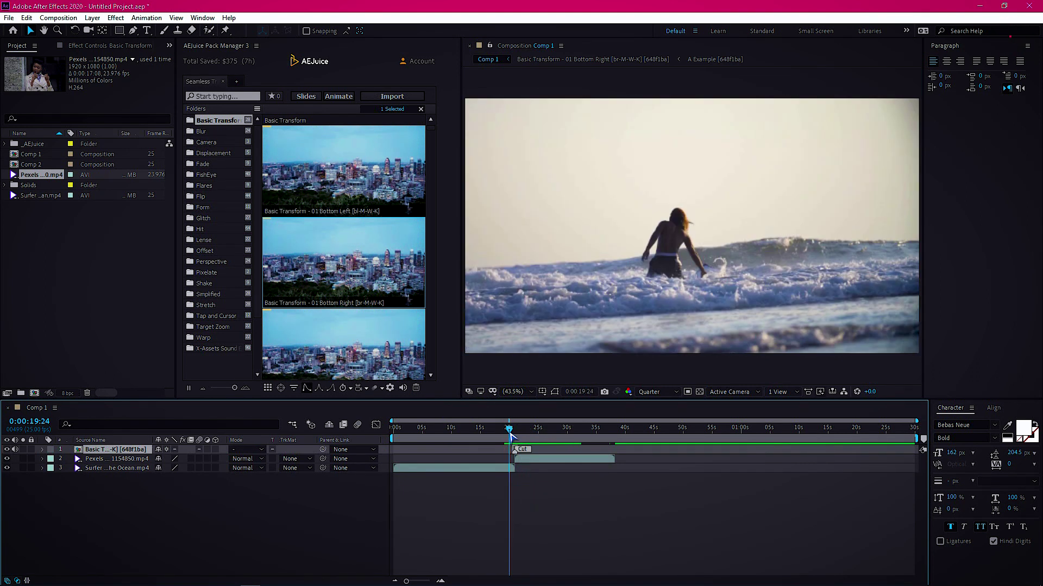
{"action": "scroll", "coordinate": [488, 499], "scroll_direction": "up", "scroll_amount": 6}
{"action": "scroll", "coordinate": [682, 493], "scroll_direction": "down", "scroll_amount": 5}
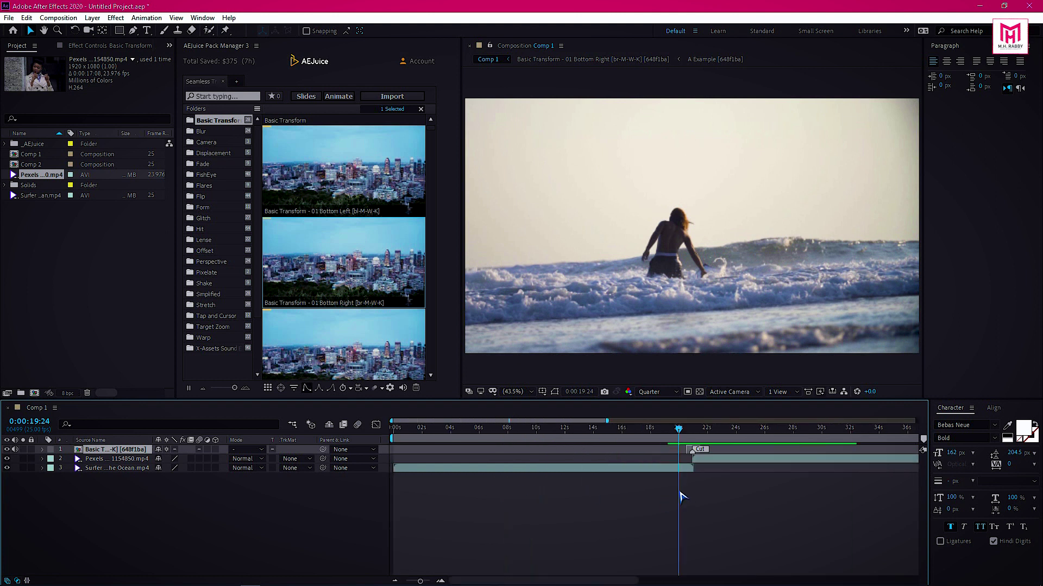
{"action": "scroll", "coordinate": [609, 478], "scroll_direction": "up", "scroll_amount": 3}
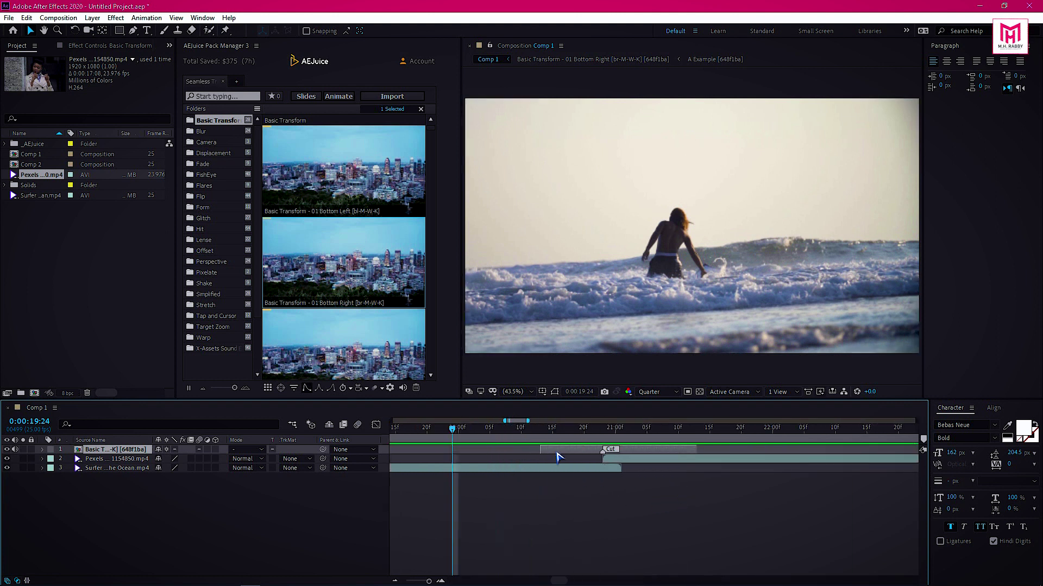
{"action": "left_click_drag", "start_coordinate": [600, 435], "coordinate": [525, 439]}
{"action": "key", "text": "space"}
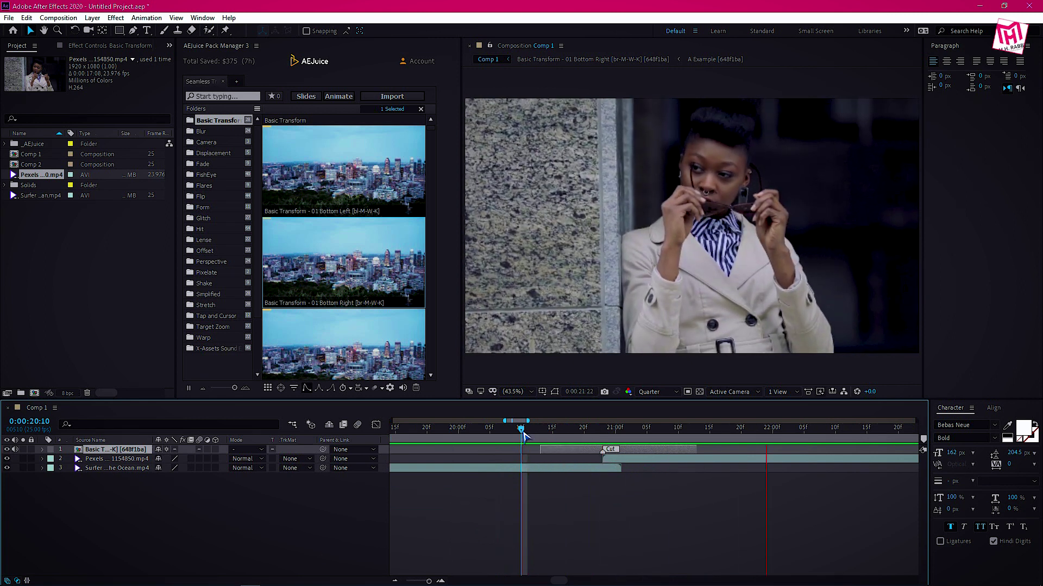
{"action": "key", "text": "space"}
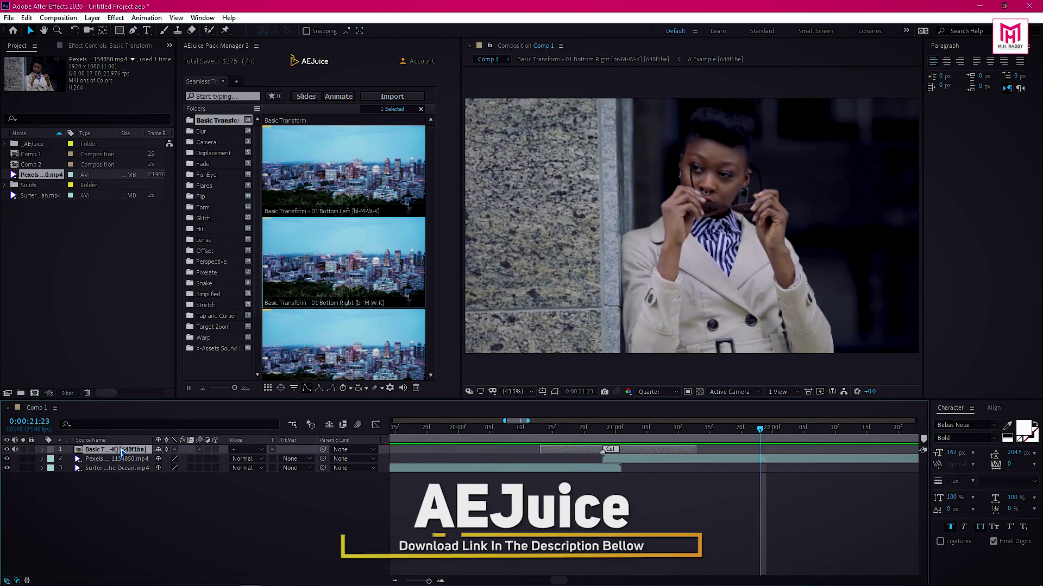
Replace the Basic Transform transition with Glitch - 02 Bottom at the cut and preview it.
{"action": "key", "text": "Delete"}
{"action": "left_click_drag", "start_coordinate": [609, 432], "coordinate": [603, 431]}
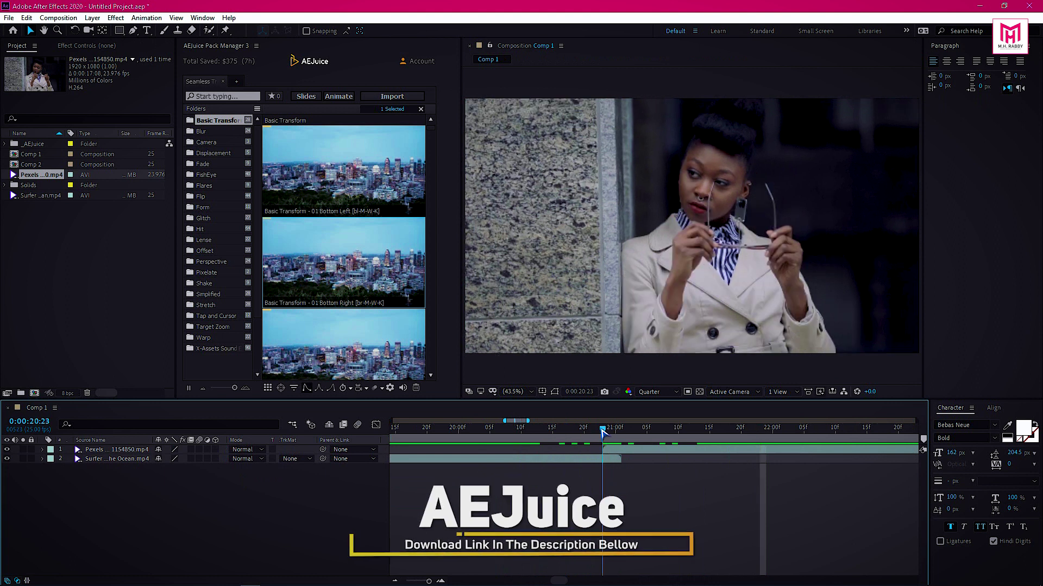
{"action": "left_click", "coordinate": [209, 219]}
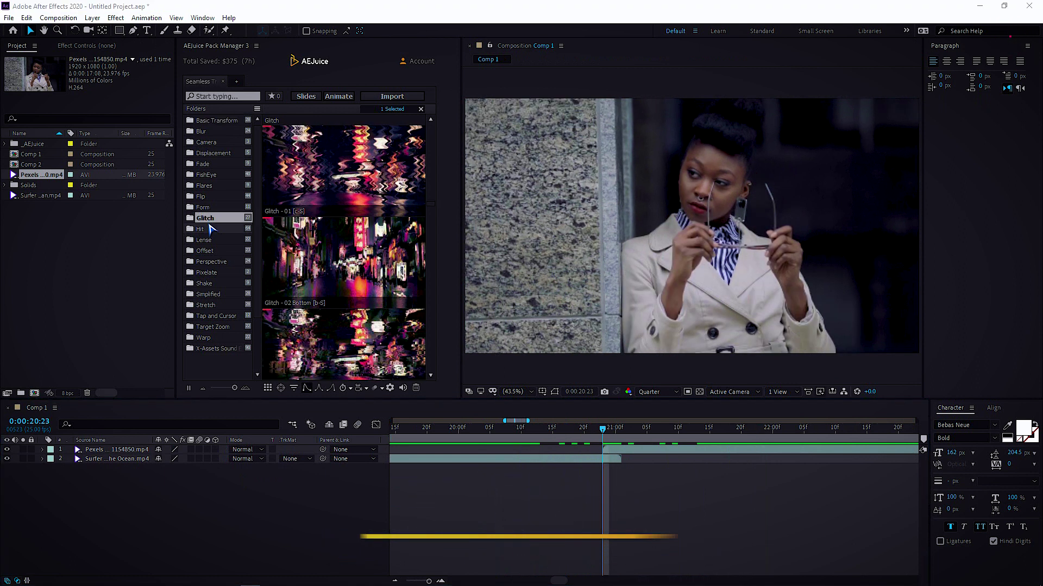
{"action": "double_click", "coordinate": [358, 275]}
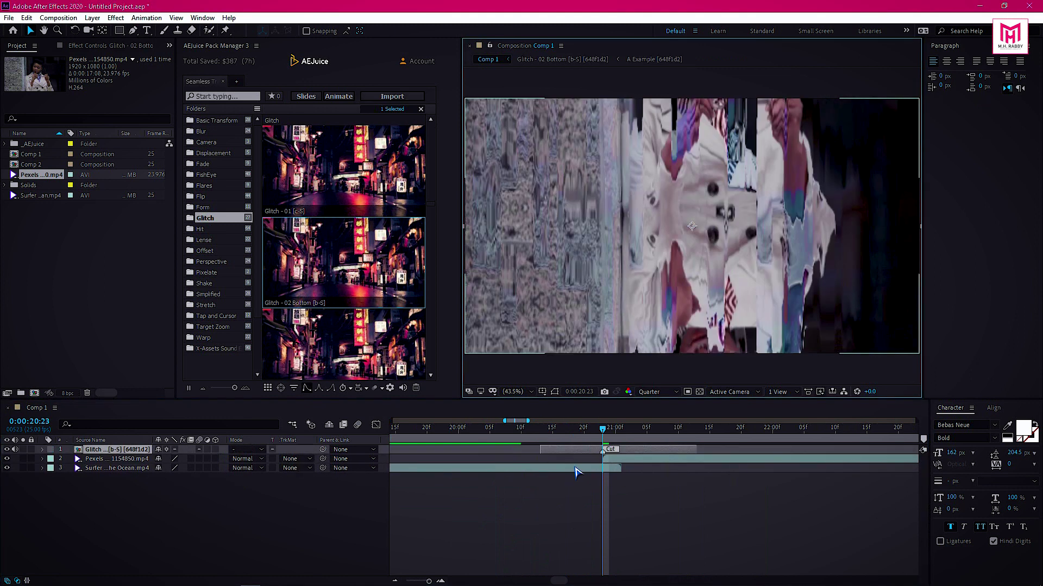
{"action": "left_click", "coordinate": [534, 429]}
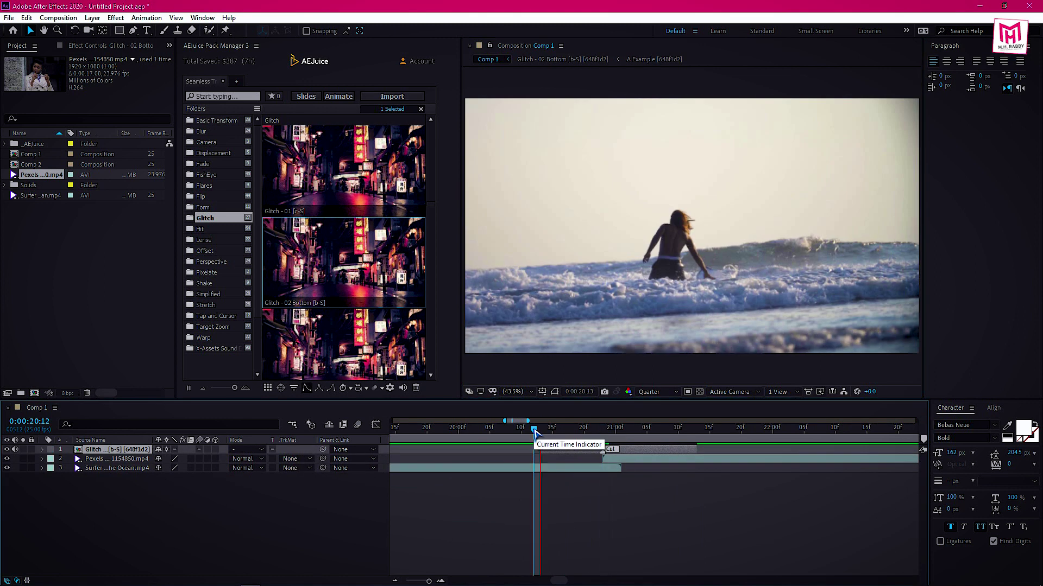
{"action": "left_click", "coordinate": [529, 429]}
{"action": "key", "text": "space"}
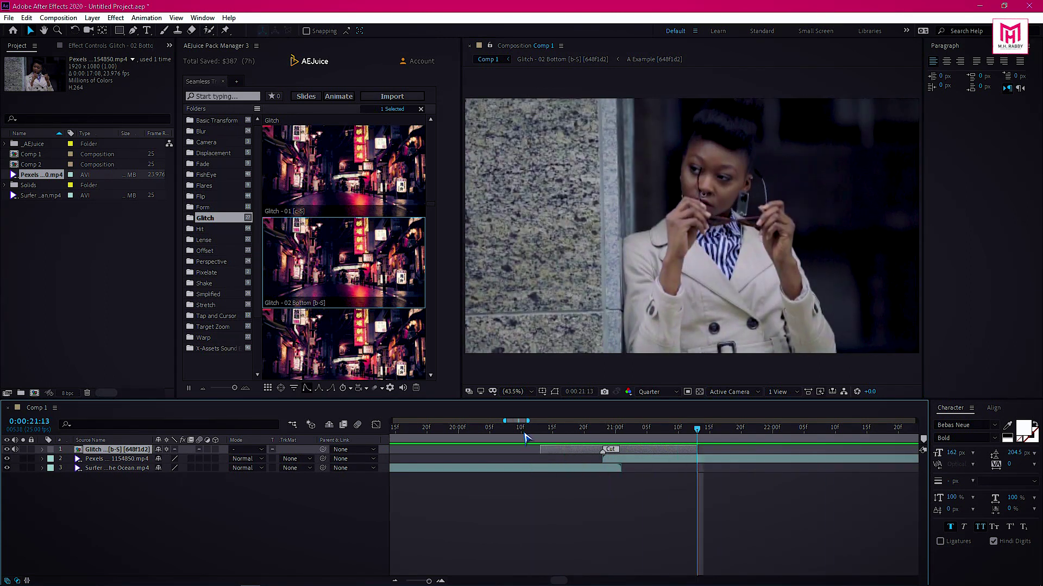
Replace the Glitch transition with Simplified - 01 Bottom Left at the cut and preview it.
{"action": "scroll", "coordinate": [357, 348], "scroll_direction": "down", "scroll_amount": 3}
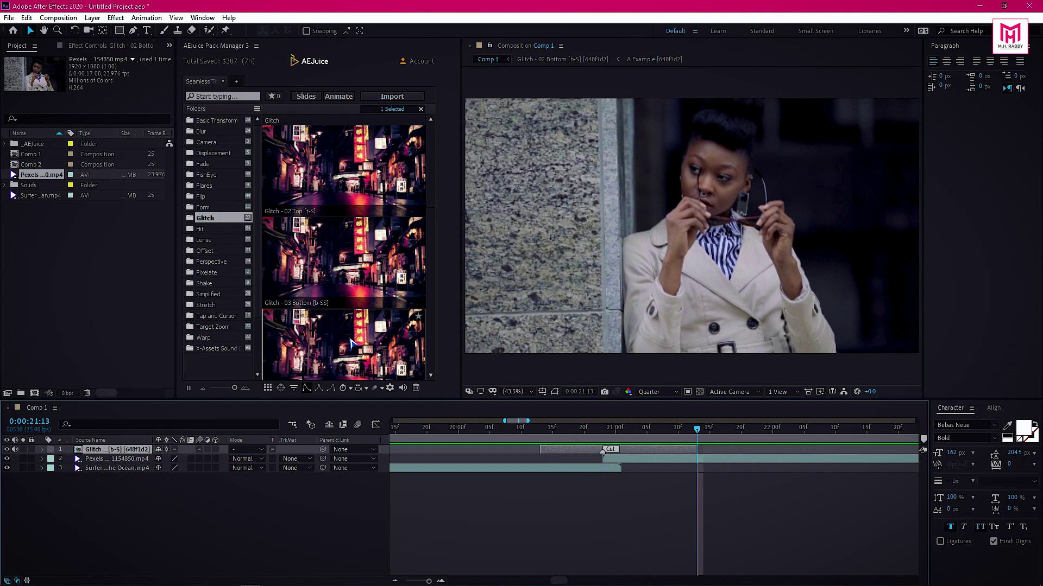
{"action": "key", "text": "Delete"}
{"action": "left_click", "coordinate": [608, 429]}
{"action": "left_click", "coordinate": [213, 295]}
{"action": "left_click", "coordinate": [213, 284]}
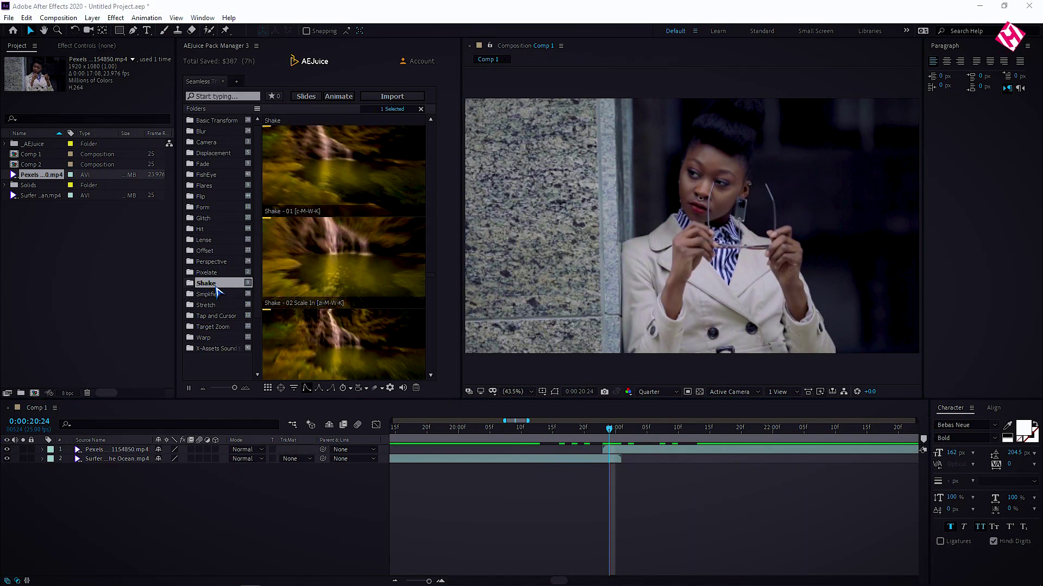
{"action": "scroll", "coordinate": [339, 283], "scroll_direction": "down", "scroll_amount": 8}
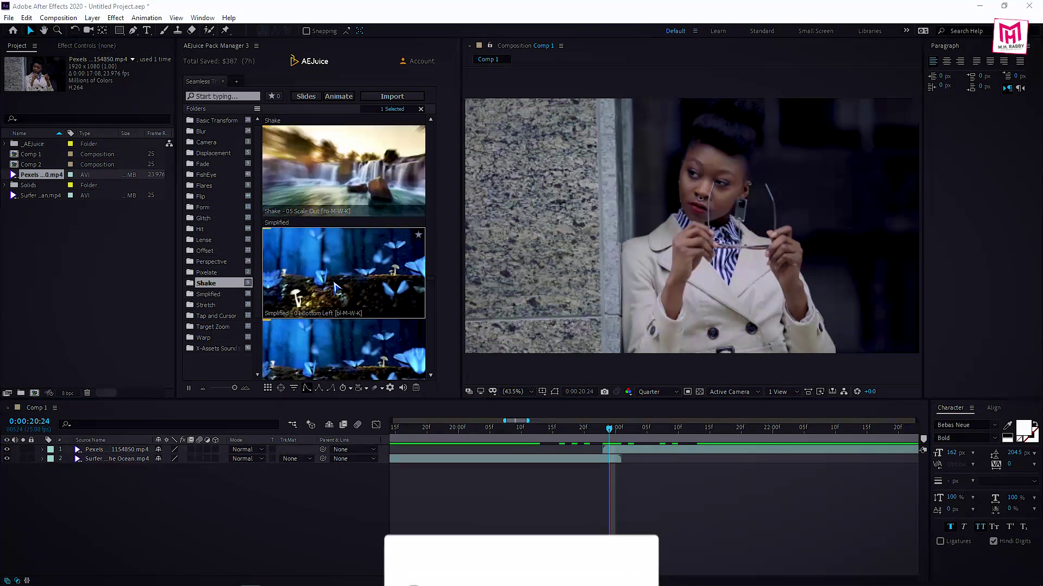
{"action": "left_click", "coordinate": [323, 271]}
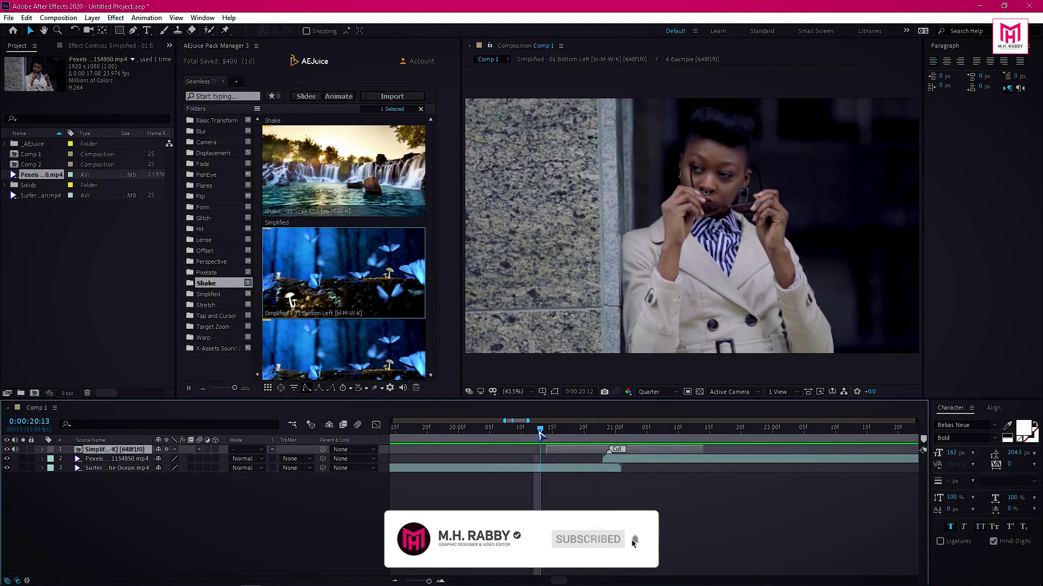
{"action": "left_click", "coordinate": [520, 429]}
{"action": "key", "text": "space"}
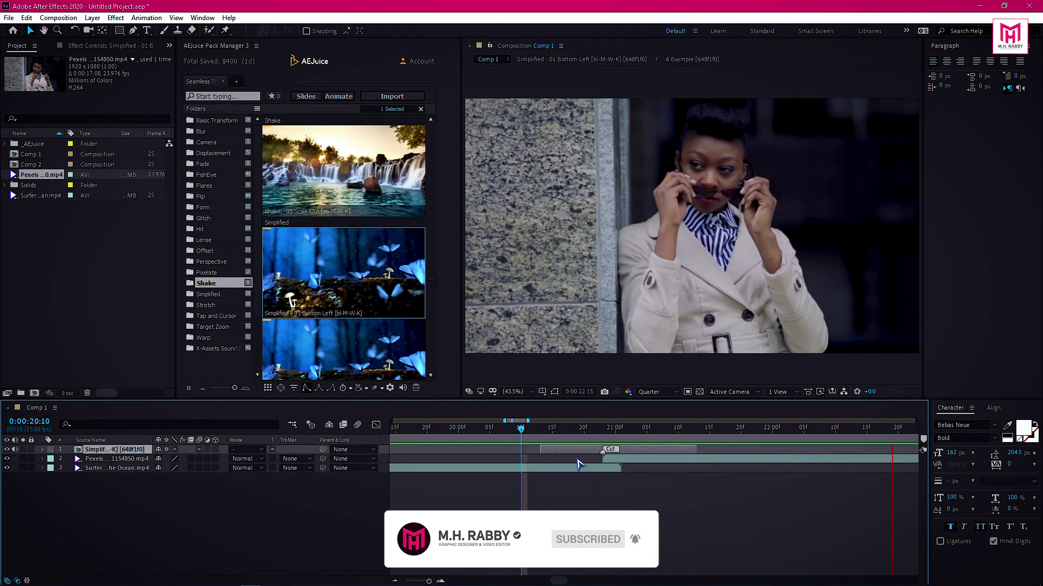
Replace the Simplified transition with Form - Circle 01 Clockwise Scale In at the cut.
{"action": "key", "text": "Delete"}
{"action": "left_click", "coordinate": [205, 165]}
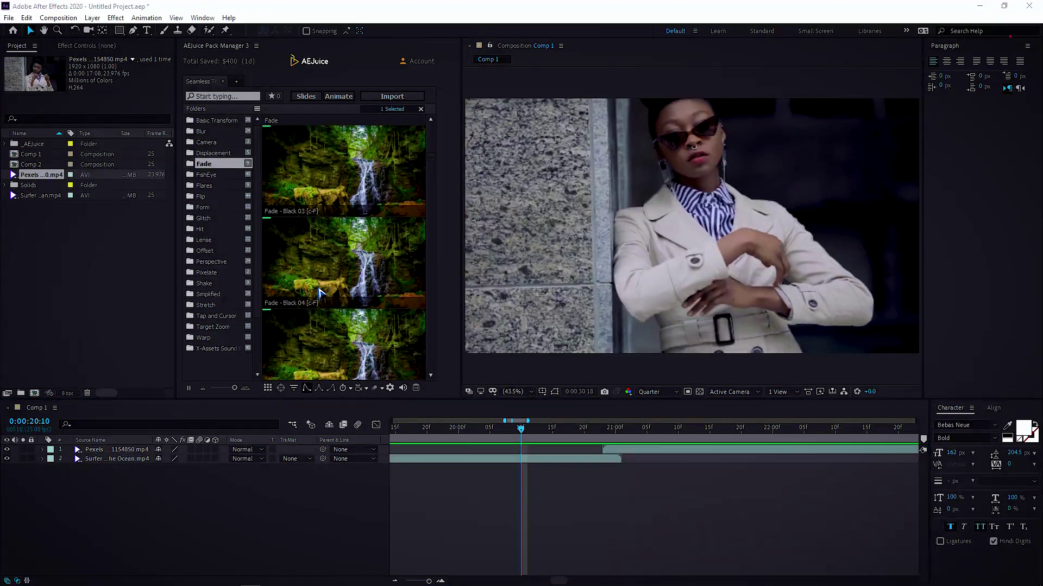
{"action": "left_click", "coordinate": [204, 208]}
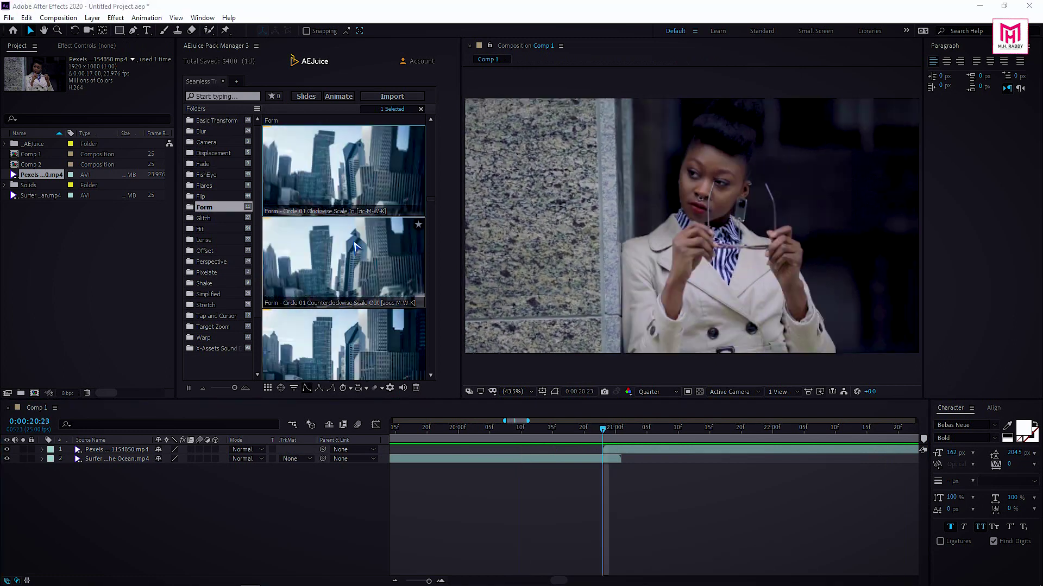
{"action": "left_click", "coordinate": [354, 209]}
{"action": "key", "text": "space"}
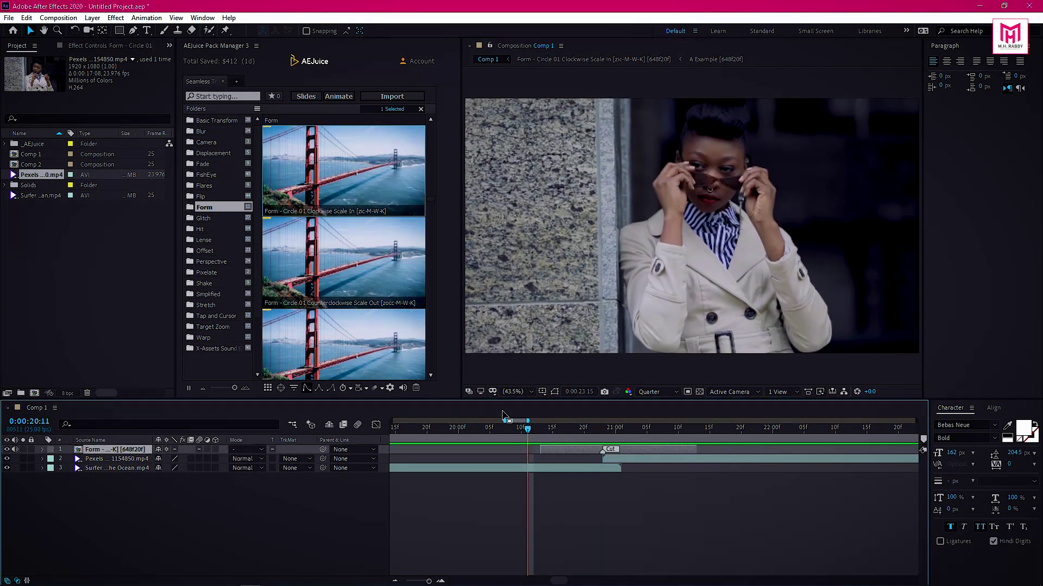
Play back the Circle 01 transition several times, starting from different points before the cut.
{"action": "key", "text": "space"}
{"action": "key", "text": "space"}
{"action": "left_click", "coordinate": [508, 428]}
{"action": "key", "text": "space"}
{"action": "left_click_drag", "start_coordinate": [501, 427], "coordinate": [541, 429]}
{"action": "key", "text": "minus"}
{"action": "key", "text": "minus"}
{"action": "key", "text": "minus"}
{"action": "key", "text": "minus"}
{"action": "key", "text": "space"}
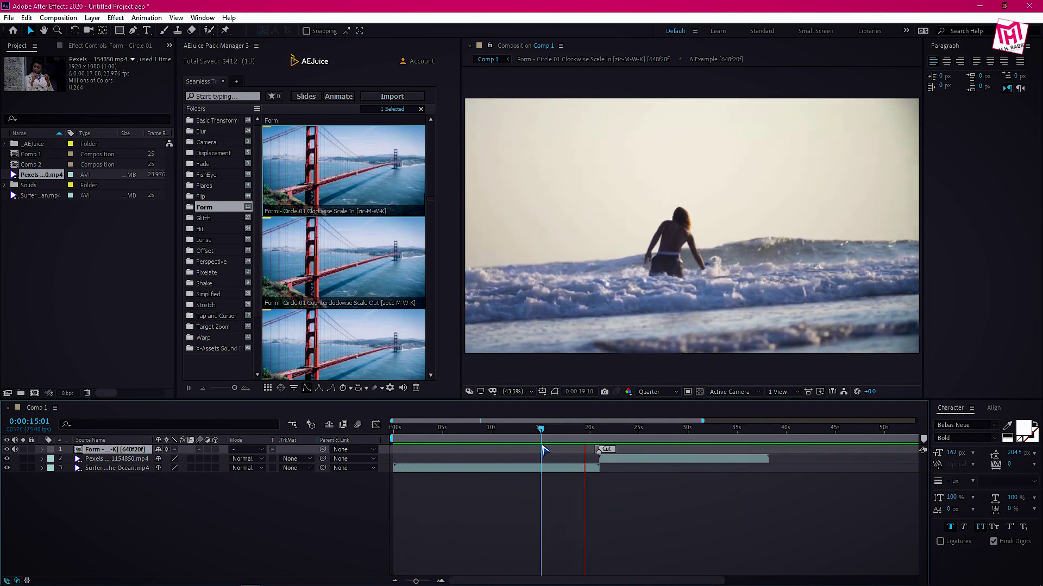
{"action": "left_click", "coordinate": [572, 429]}
{"action": "key", "text": "space"}
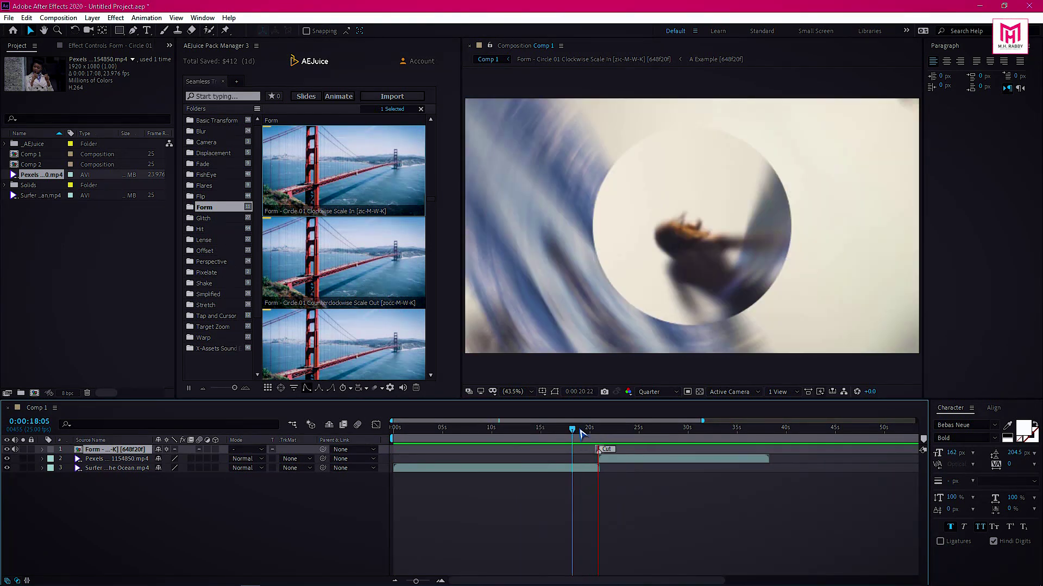
{"action": "key", "text": "space"}
Replace the Circle 01 transition with Form - Circle 03 Clockwise Scale In at the cut.
{"action": "key", "text": "Delete"}
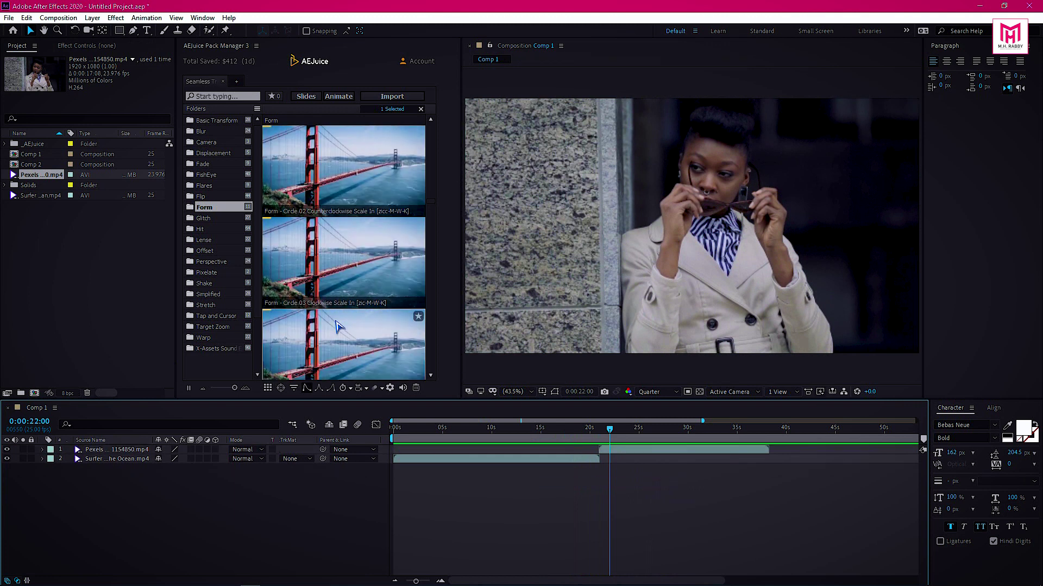
{"action": "left_click", "coordinate": [599, 429]}
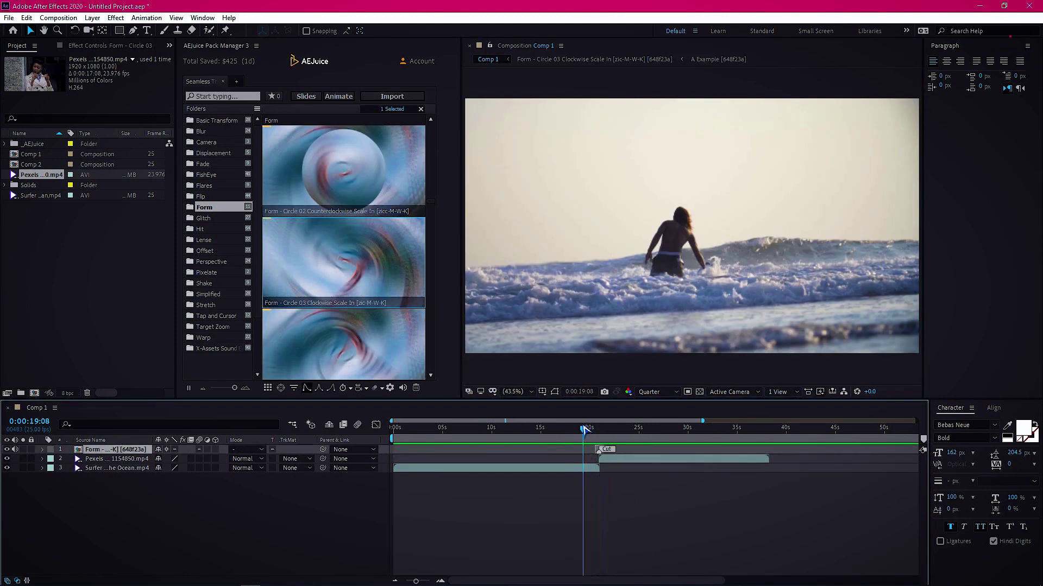
Replace the Form transition with Stretch - Double Simple 01 Bottom Left at the cut and preview it.
{"action": "left_click", "coordinate": [207, 304]}
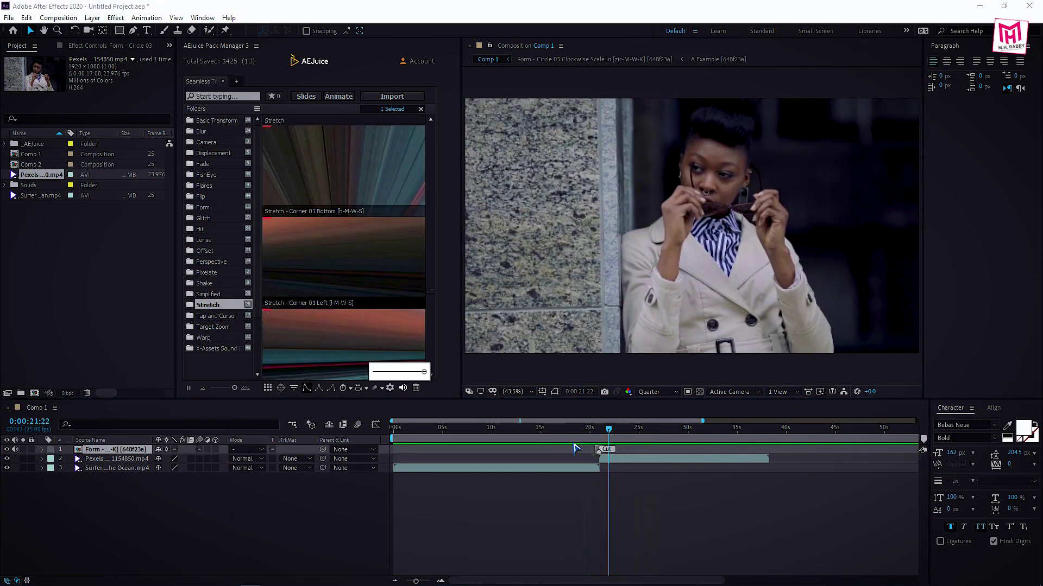
{"action": "left_click", "coordinate": [123, 450]}
{"action": "key", "text": "Delete"}
{"action": "left_click", "coordinate": [599, 429]}
{"action": "scroll", "coordinate": [326, 271], "scroll_direction": "down", "scroll_amount": 3}
{"action": "double_click", "coordinate": [306, 280]}
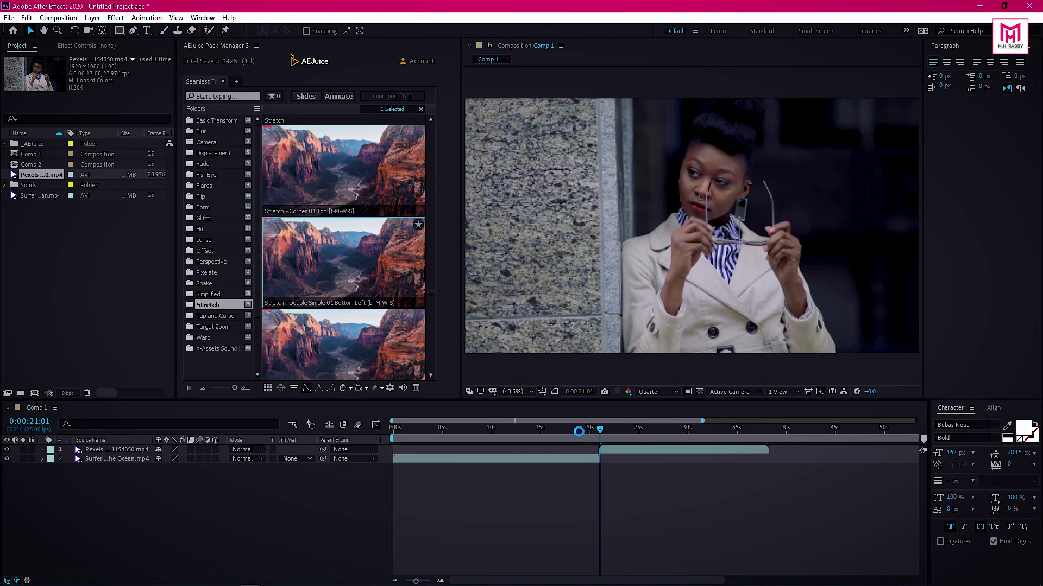
{"action": "left_click", "coordinate": [589, 429]}
{"action": "key", "text": "space"}
{"action": "key", "text": "space"}
Delete the Stretch transition layer, show the Warp presets, and return the playhead to the cut at 0:00:20:24.
{"action": "left_click", "coordinate": [109, 450]}
{"action": "key", "text": "Delete"}
{"action": "scroll", "coordinate": [326, 283], "scroll_direction": "down", "scroll_amount": 10}
{"action": "left_click", "coordinate": [210, 339]}
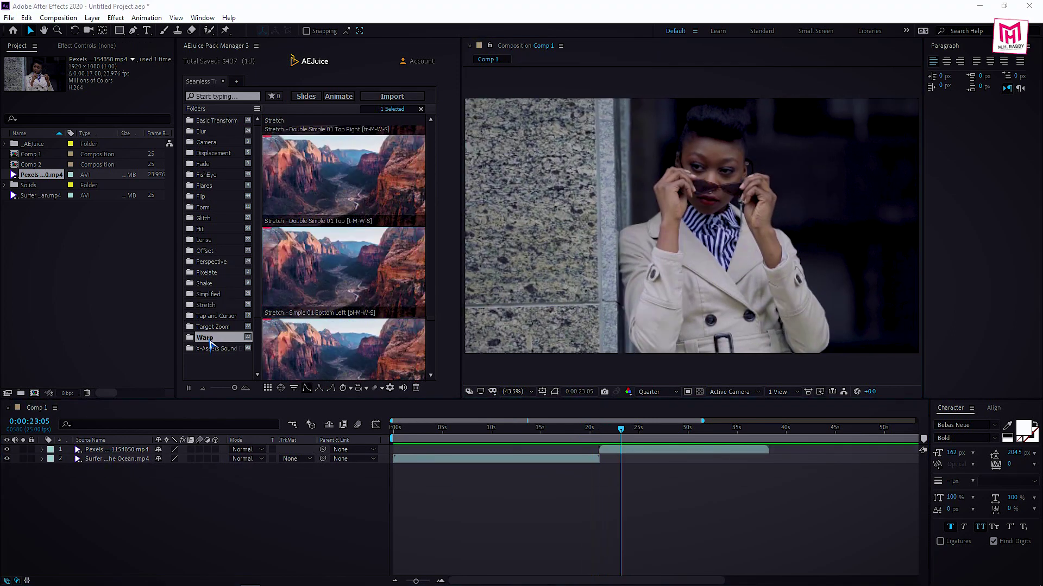
{"action": "left_click", "coordinate": [599, 430]}
{"action": "left_click", "coordinate": [600, 429]}
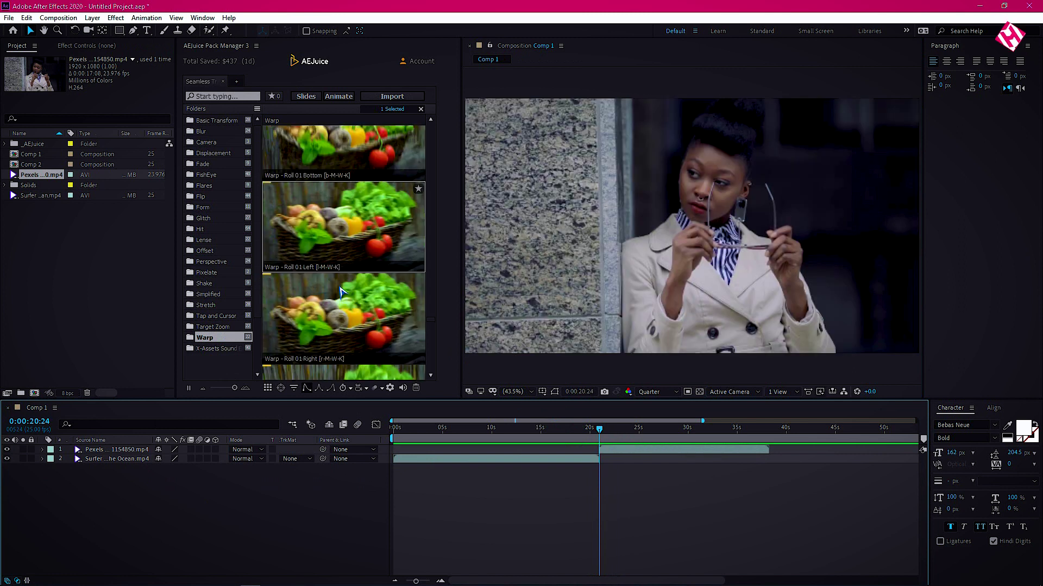
Browse the other transition categories, apply Perspective - 01 Clockwise Bottom Left Side at the cut and preview it.
{"action": "left_click", "coordinate": [208, 272]}
{"action": "left_click", "coordinate": [205, 283]}
{"action": "left_click", "coordinate": [201, 197]}
{"action": "left_click", "coordinate": [203, 218]}
{"action": "left_click", "coordinate": [202, 230]}
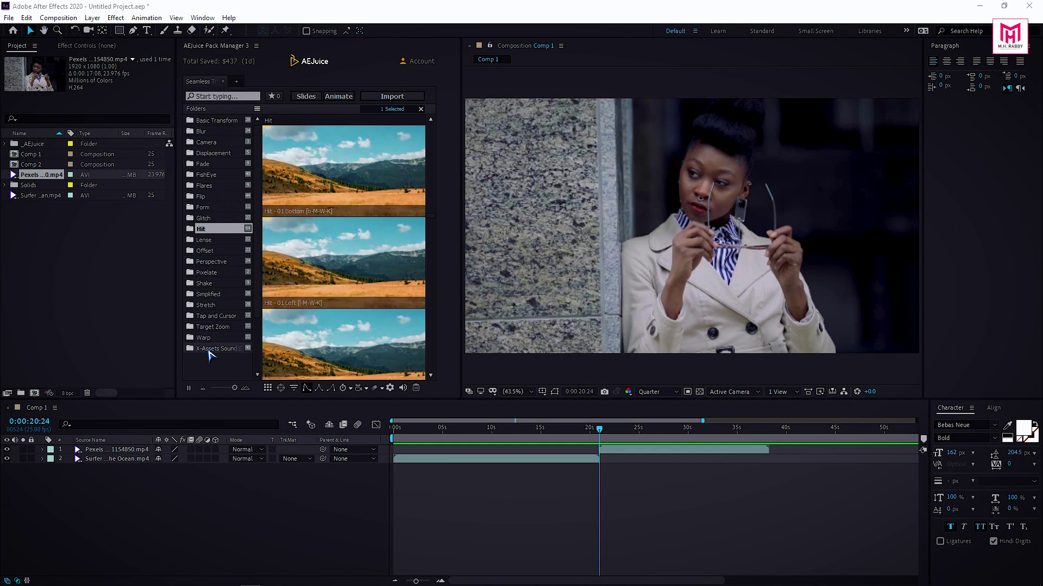
{"action": "left_click", "coordinate": [214, 261]}
{"action": "left_click_drag", "start_coordinate": [344, 168], "coordinate": [595, 436]}
{"action": "key", "text": "space"}
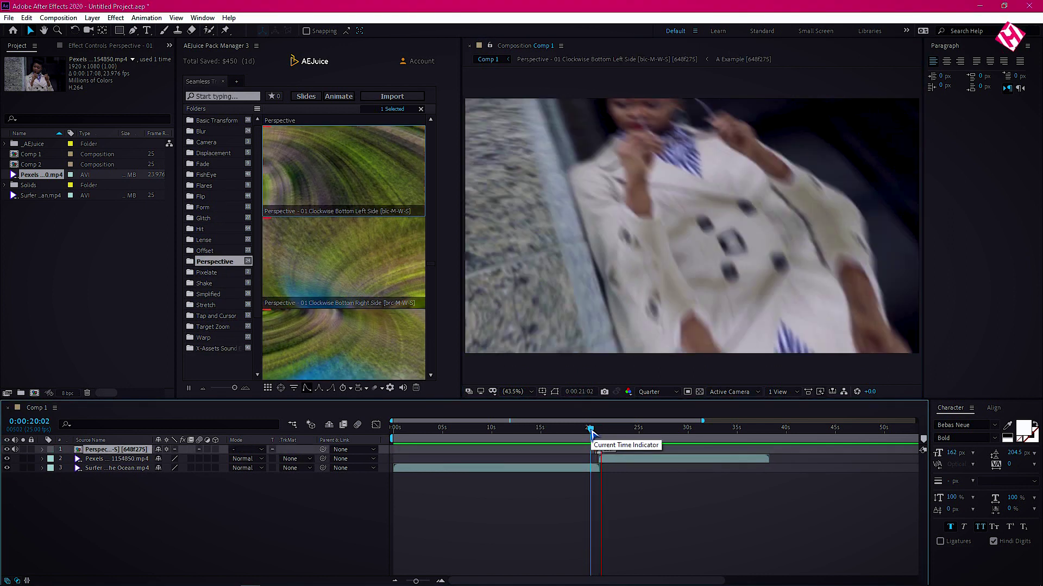
{"action": "left_click", "coordinate": [112, 485]}
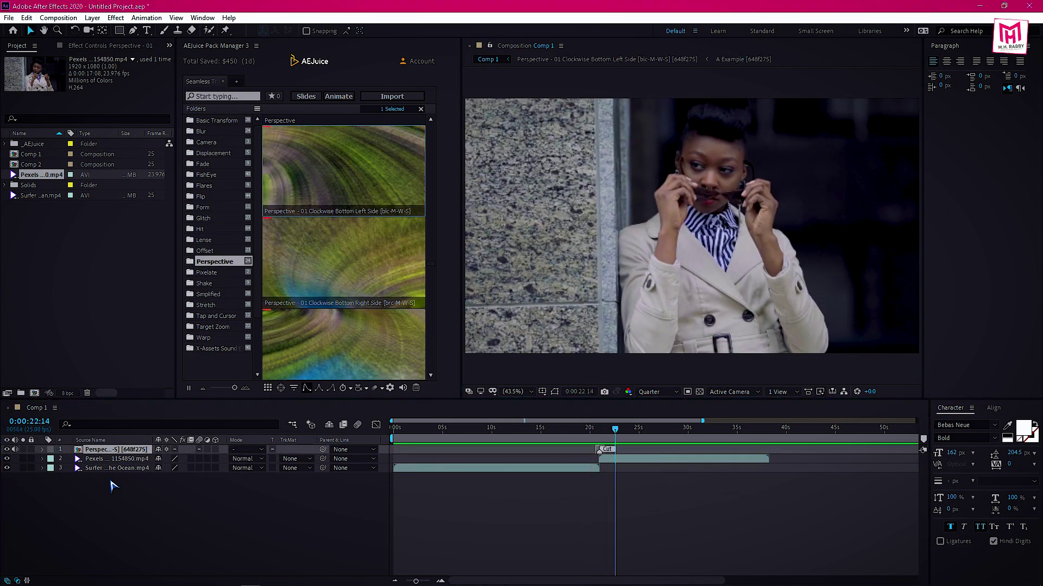
Delete all three layers from Comp 1 and open the Titles pack in AEJuice Pack Manager.
{"action": "left_click_drag", "start_coordinate": [99, 510], "coordinate": [116, 454]}
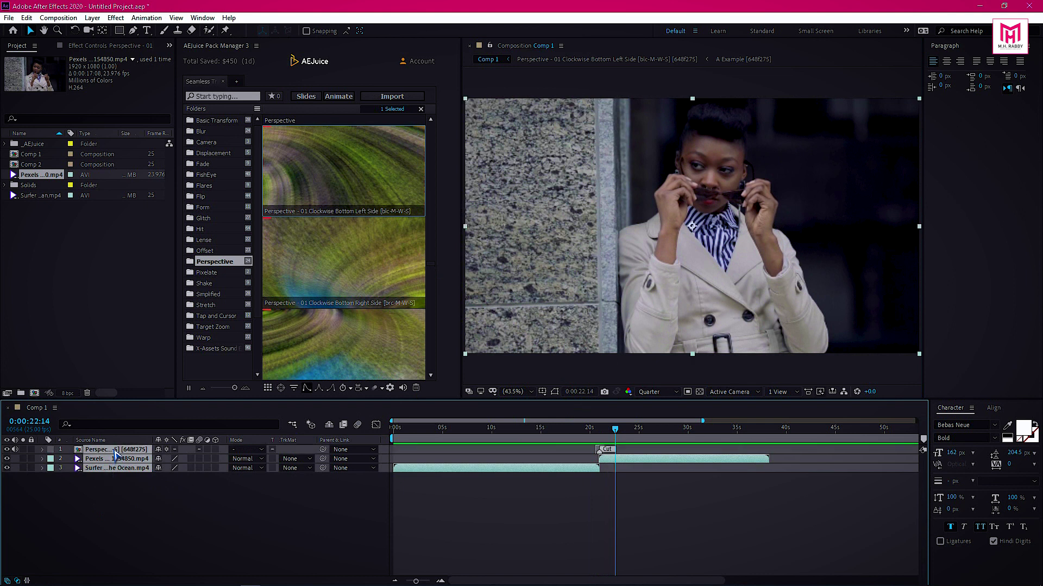
{"action": "key", "text": "Delete"}
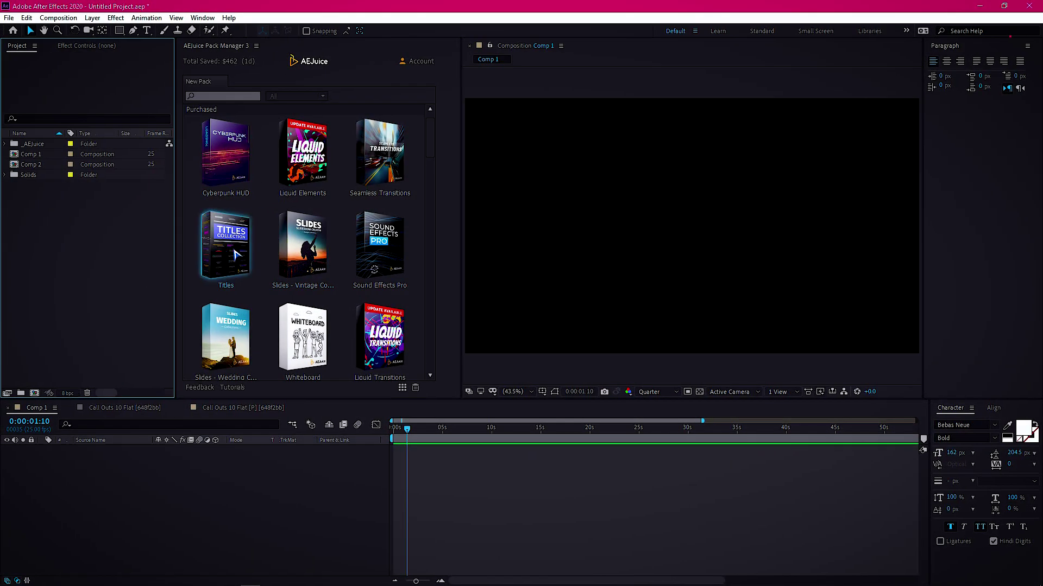
{"action": "left_click", "coordinate": [221, 249]}
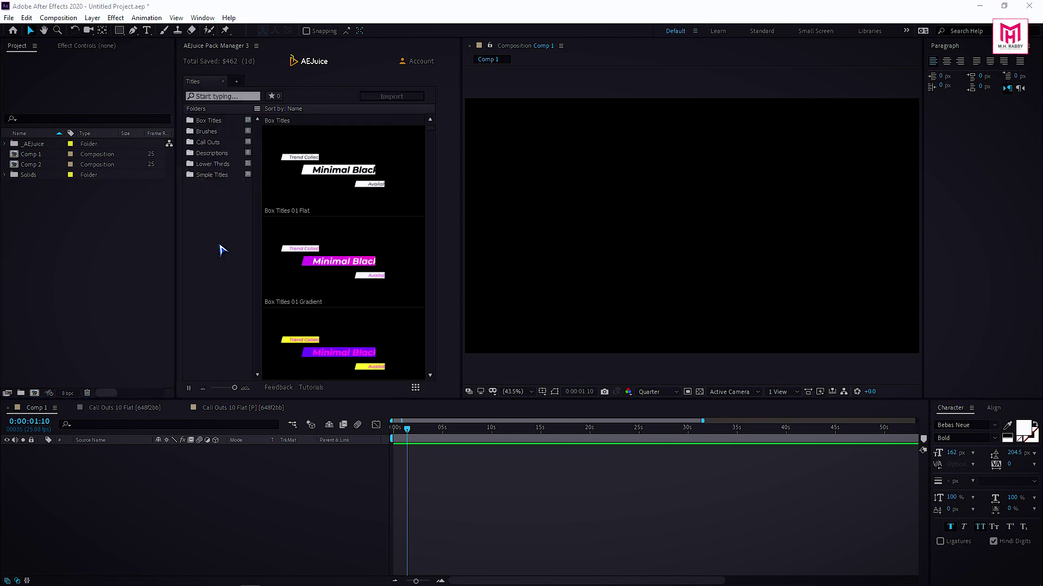
Browse the Brushes and Box Titles presets and add Box Titles 03 Gradient to Comp 1.
{"action": "scroll", "coordinate": [330, 294], "scroll_direction": "down", "scroll_amount": 20}
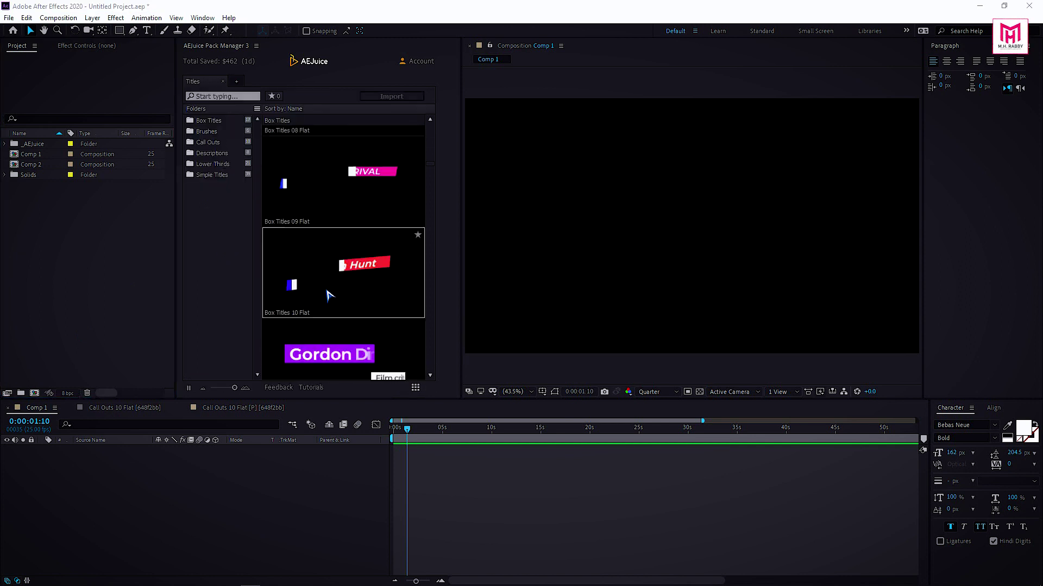
{"action": "scroll", "coordinate": [324, 292], "scroll_direction": "up", "scroll_amount": 20}
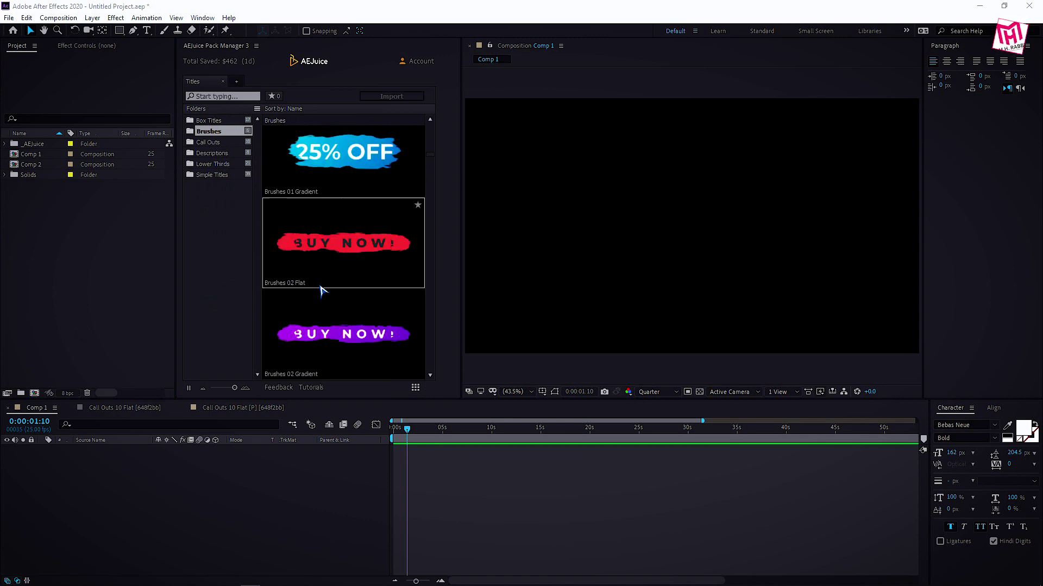
{"action": "scroll", "coordinate": [322, 291], "scroll_direction": "up", "scroll_amount": 5}
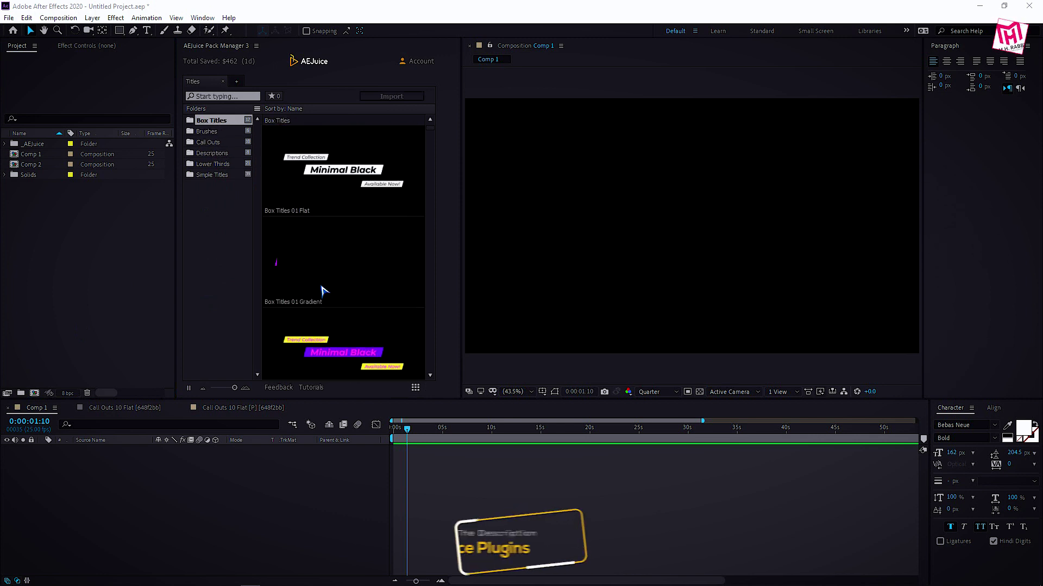
{"action": "scroll", "coordinate": [370, 274], "scroll_direction": "down", "scroll_amount": 4}
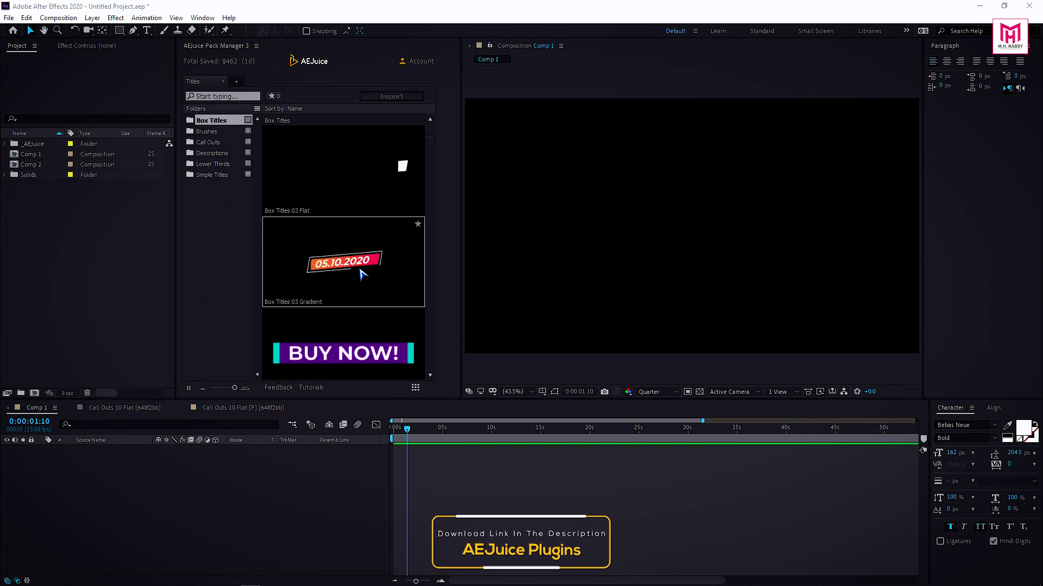
{"action": "double_click", "coordinate": [339, 266]}
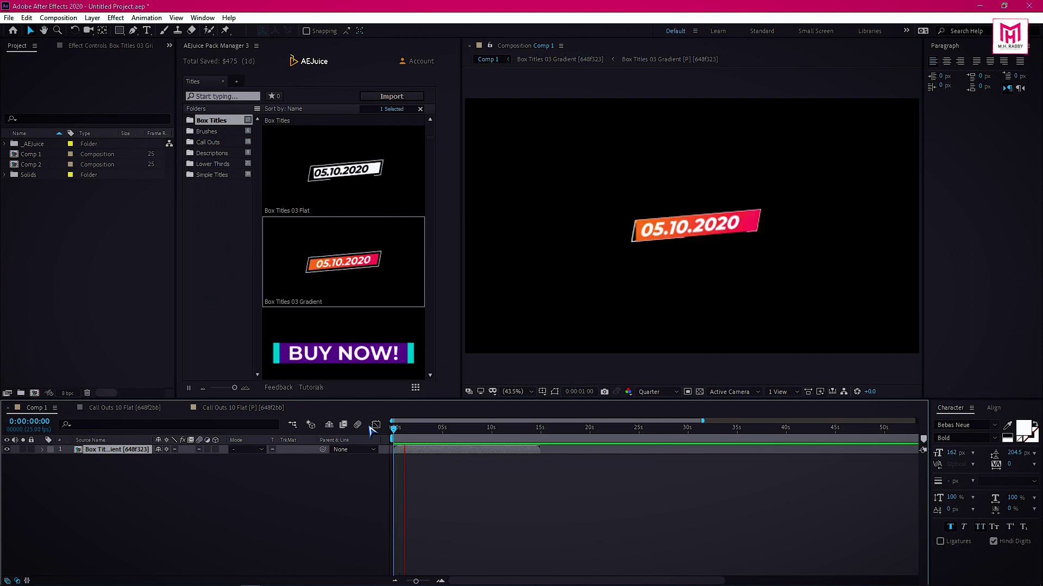
Stop the title preview with the title fully shown and set the composition's preview resolution to Full.
{"action": "key", "text": "space"}
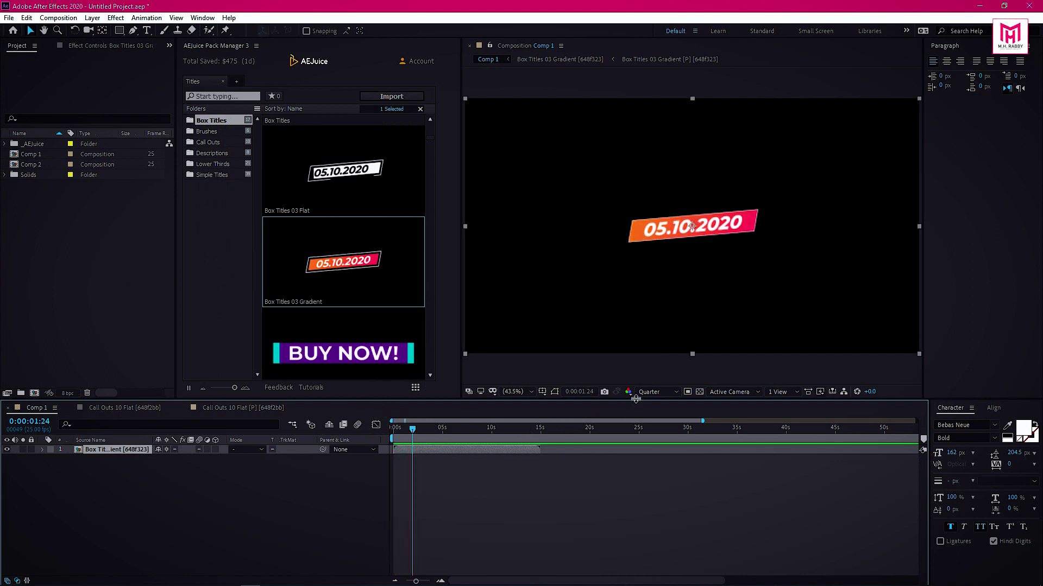
{"action": "left_click", "coordinate": [654, 391]}
{"action": "left_click", "coordinate": [648, 418]}
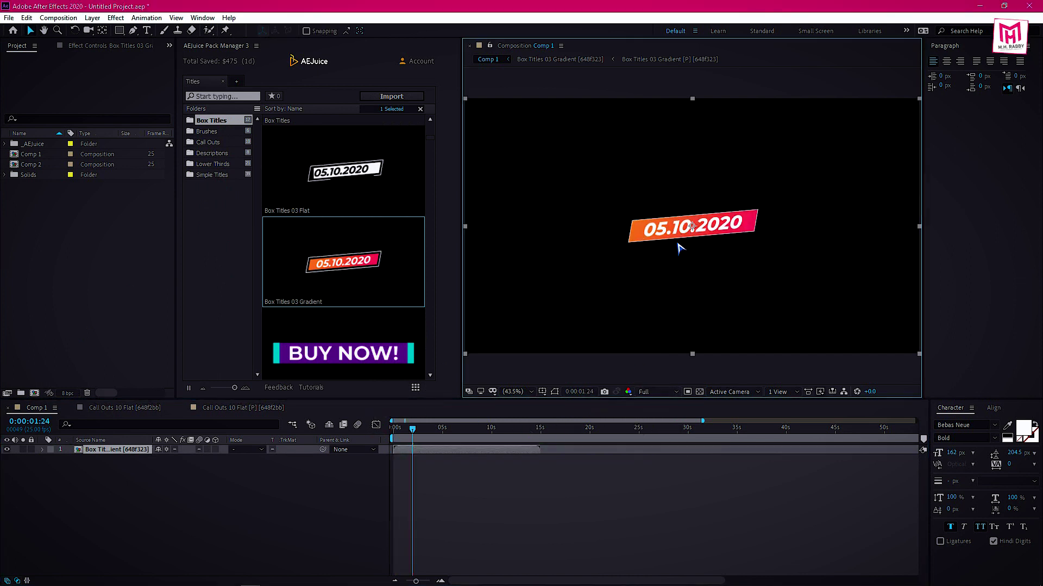
Change the Text 01 layer inside the nested Box Titles 03 Gradient comp to 03.20.19987712 and preview the title in Comp 1.
{"action": "double_click", "coordinate": [428, 453]}
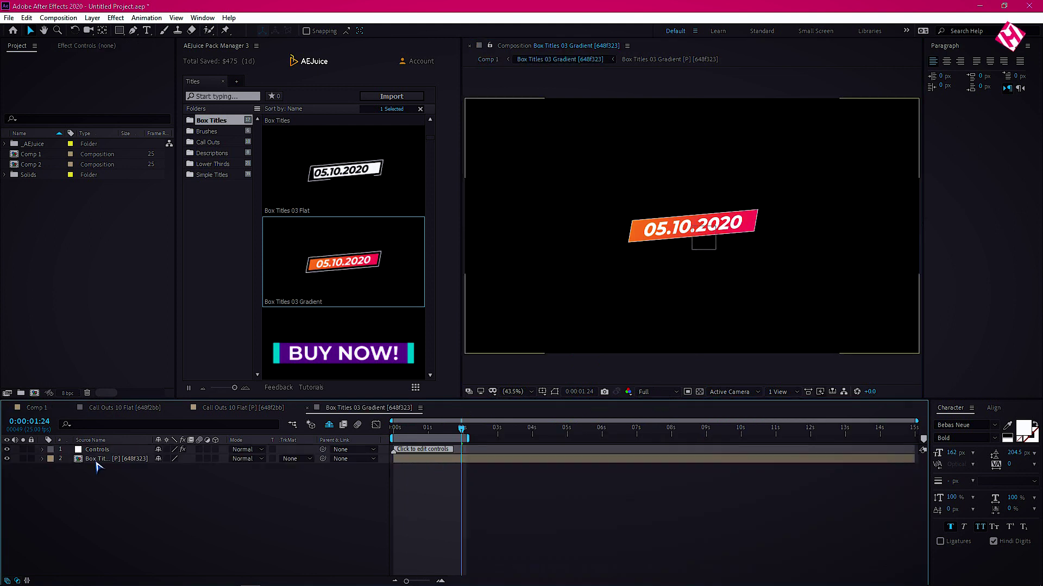
{"action": "double_click", "coordinate": [96, 461]}
{"action": "left_click", "coordinate": [111, 479]}
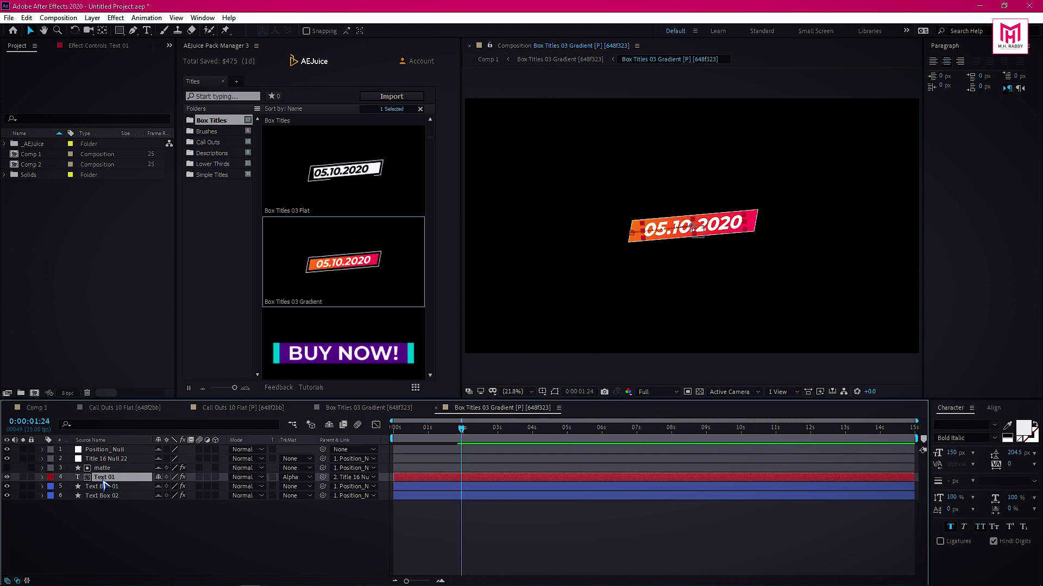
{"action": "key", "text": "ctrl+t"}
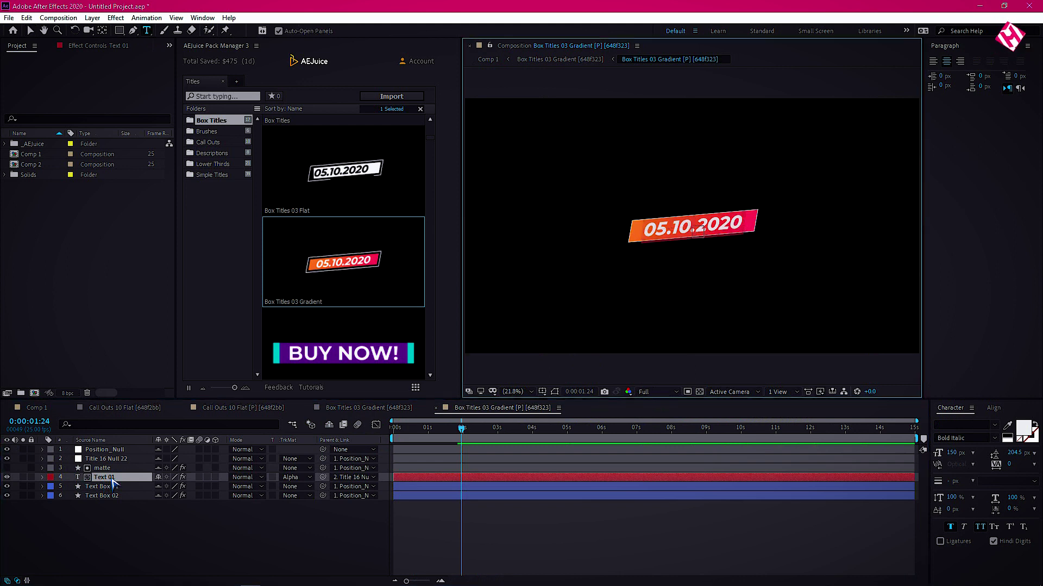
{"action": "left_click", "coordinate": [39, 409]}
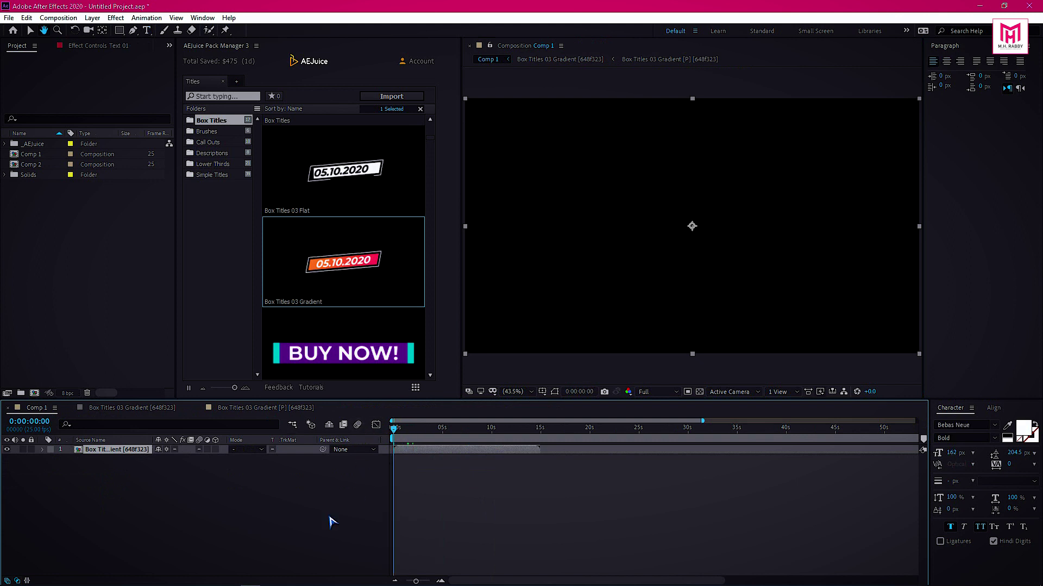
{"action": "key", "text": "space"}
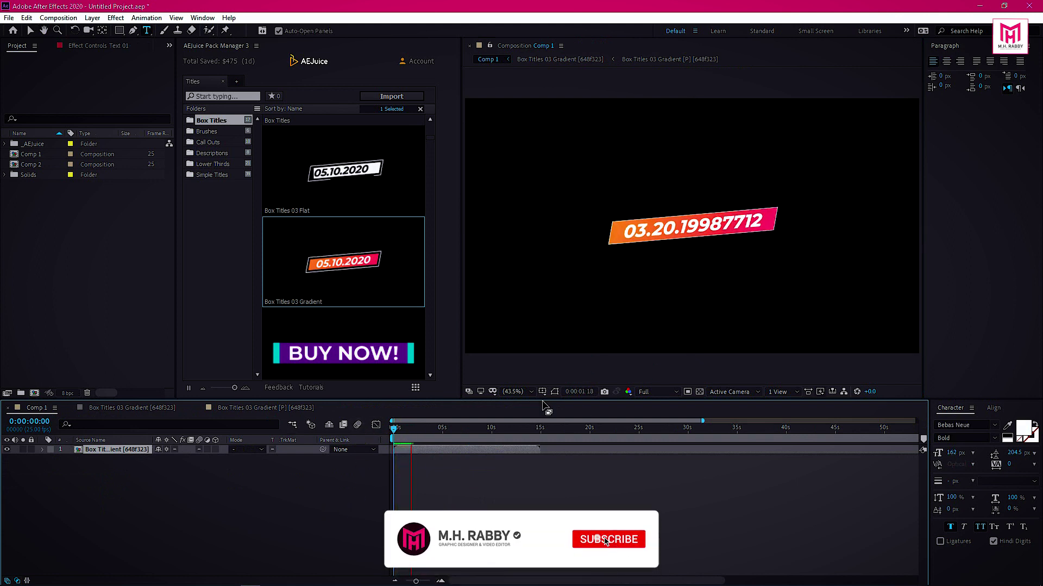
{"action": "key", "text": "space"}
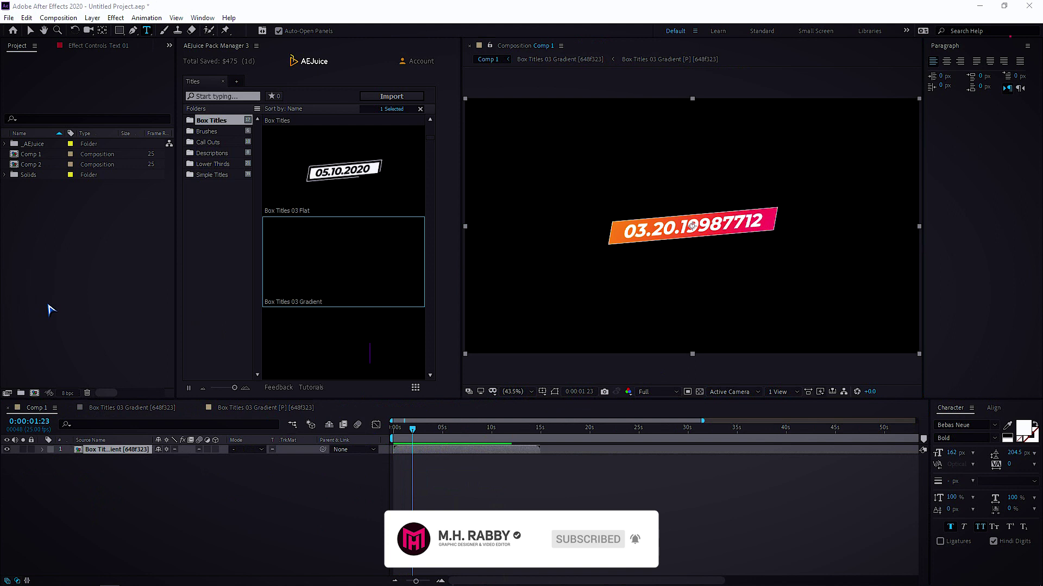
Import the Blackmagic clip beneath the title in Comp 1 and shift the title layer to start at about 4 seconds.
{"action": "left_click_drag", "start_coordinate": [66, 302], "coordinate": [25, 184]}
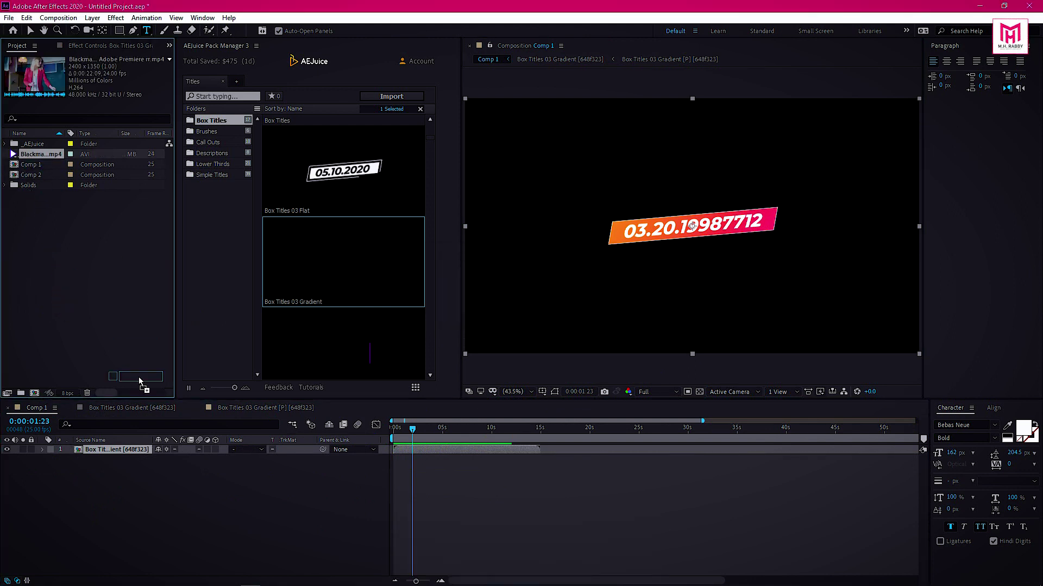
{"action": "left_click_drag", "start_coordinate": [137, 477], "coordinate": [140, 478]}
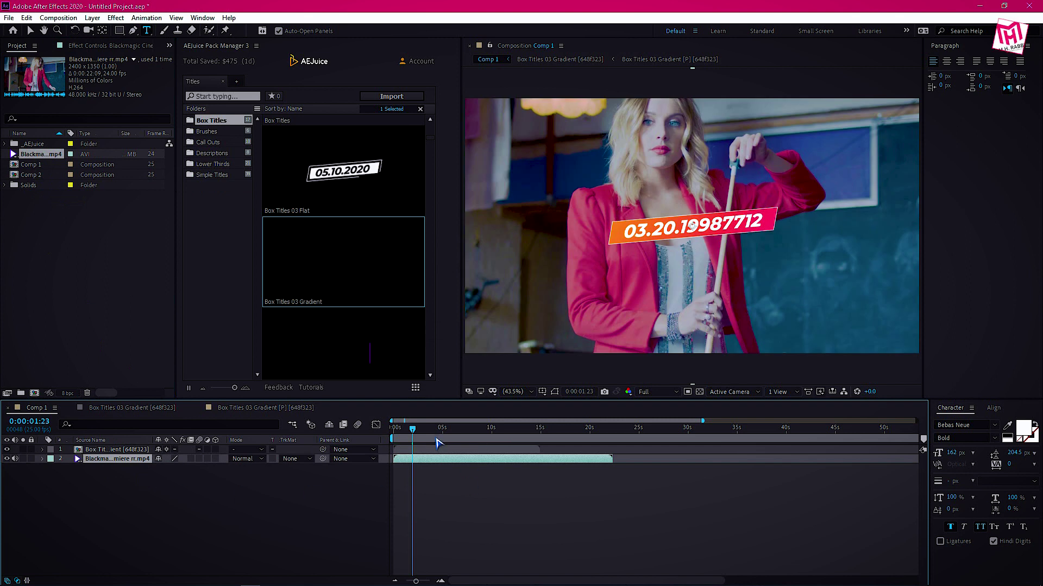
{"action": "left_click", "coordinate": [429, 451]}
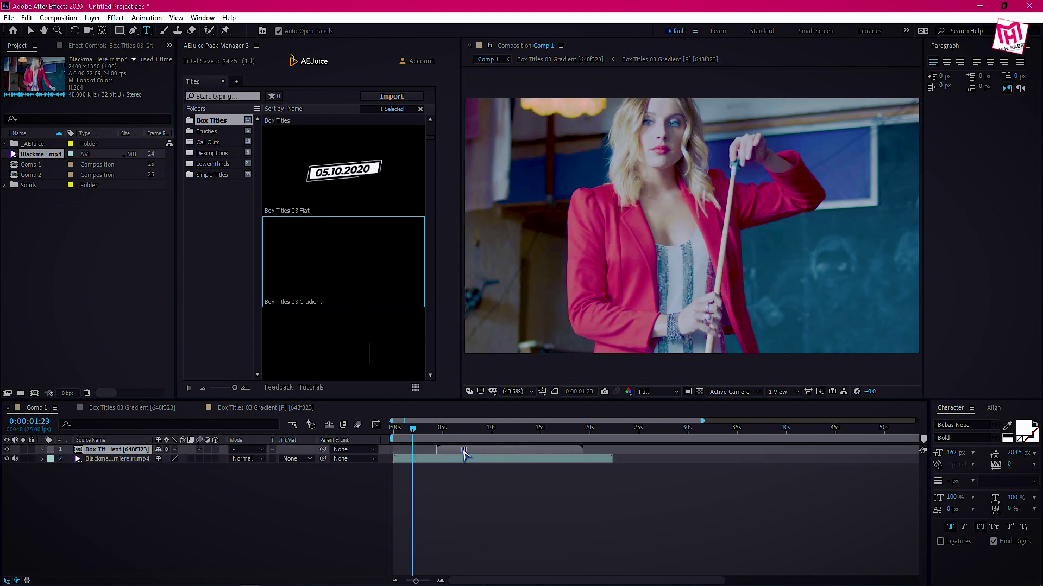
{"action": "key", "text": "space"}
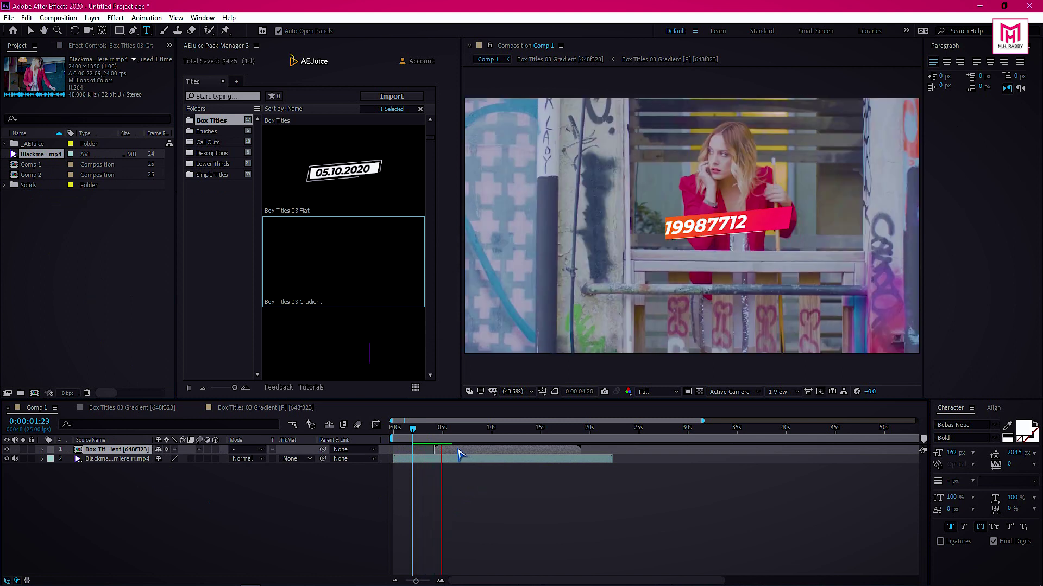
{"action": "key", "text": "space"}
Browse further through the Box Titles presets and add Box Titles 09 Flat to Comp 1.
{"action": "scroll", "coordinate": [281, 288], "scroll_direction": "down", "scroll_amount": 3}
{"action": "scroll", "coordinate": [304, 234], "scroll_direction": "down", "scroll_amount": 1}
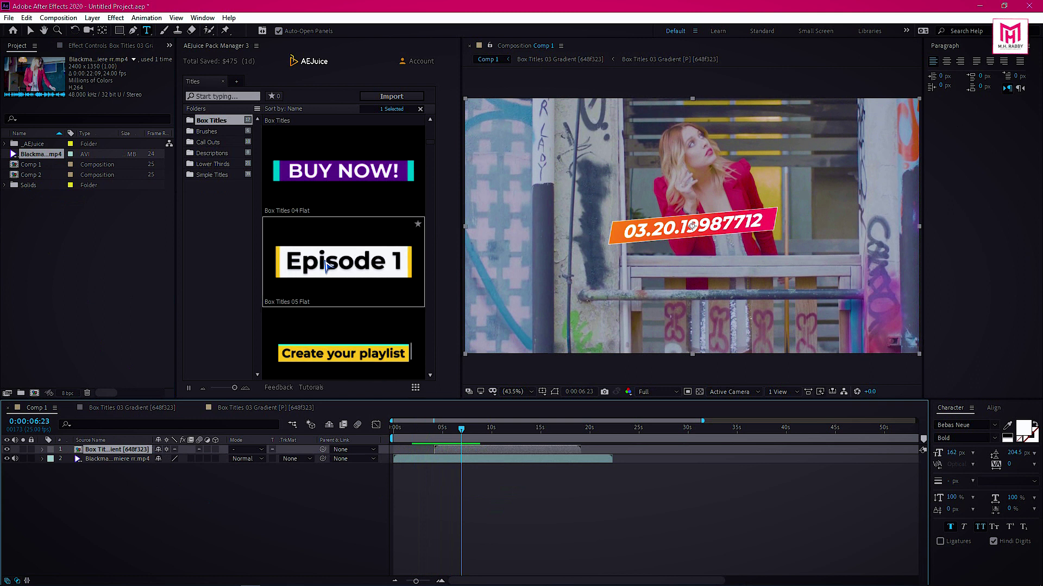
{"action": "scroll", "coordinate": [326, 266], "scroll_direction": "down", "scroll_amount": 3}
{"action": "scroll", "coordinate": [318, 297], "scroll_direction": "down", "scroll_amount": 3}
{"action": "scroll", "coordinate": [315, 293], "scroll_direction": "down", "scroll_amount": 3}
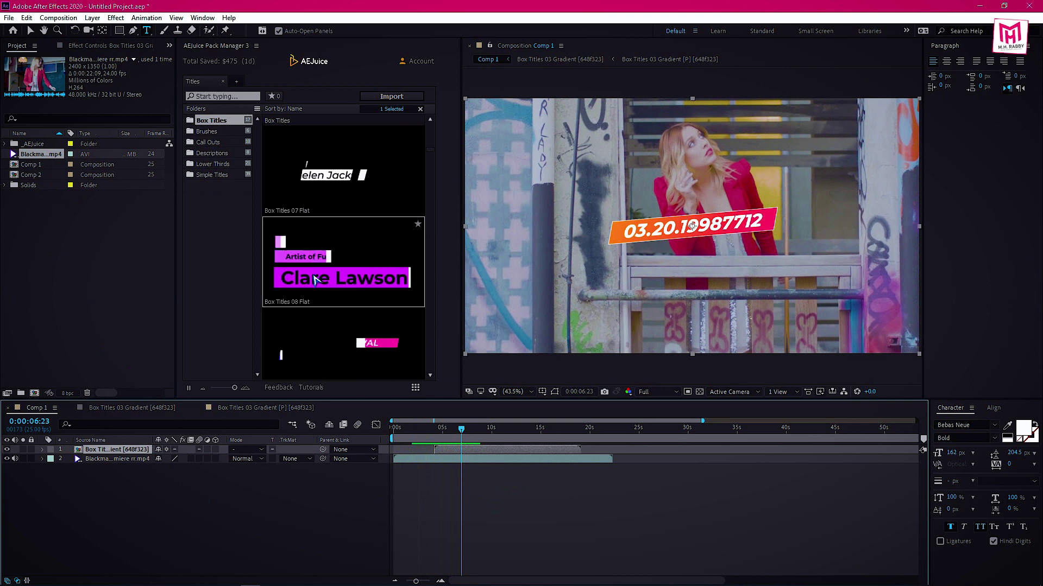
{"action": "scroll", "coordinate": [314, 277], "scroll_direction": "down", "scroll_amount": 6}
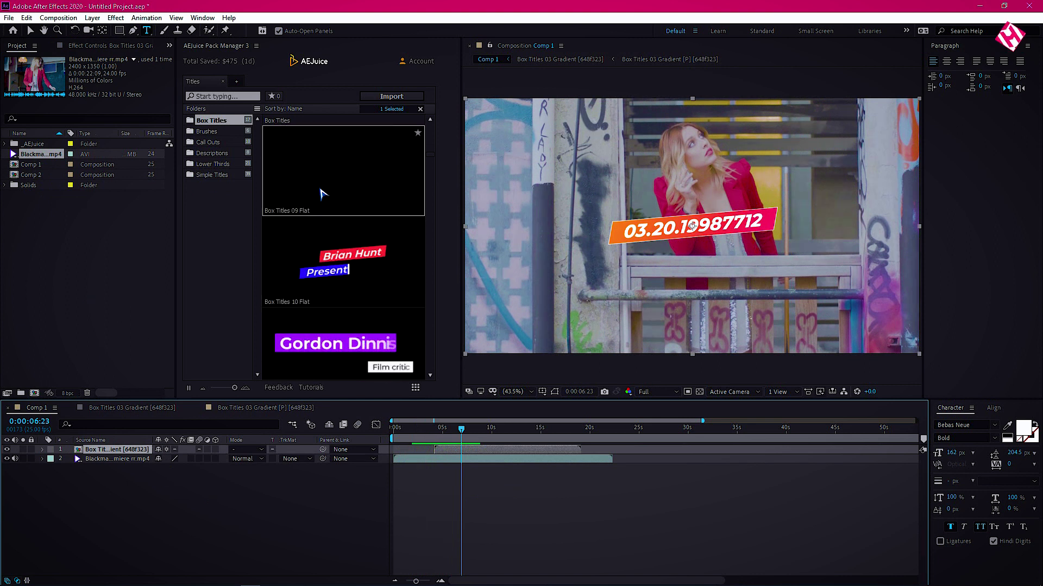
{"action": "key", "text": "F2"}
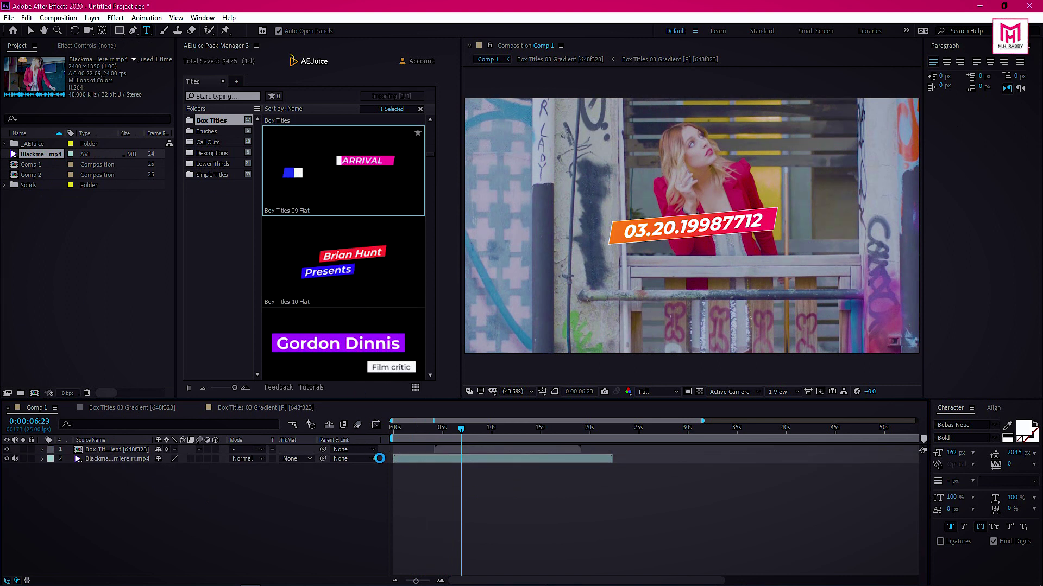
Delete the Box Titles 03 Gradient layer and preview the new title over the footage from 0:00:05:01.
{"action": "left_click", "coordinate": [460, 463]}
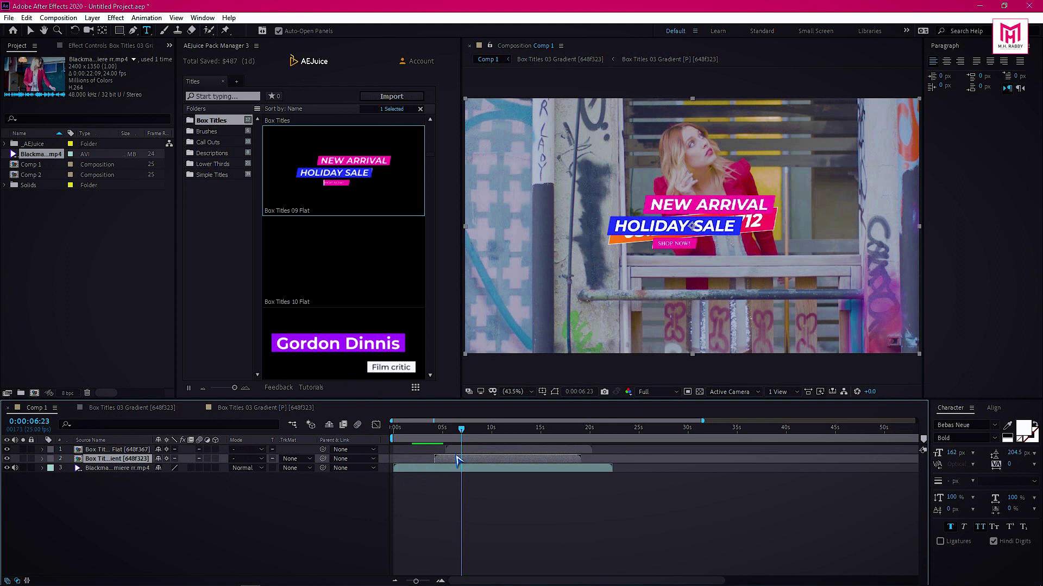
{"action": "key", "text": "Delete"}
{"action": "left_click", "coordinate": [443, 429]}
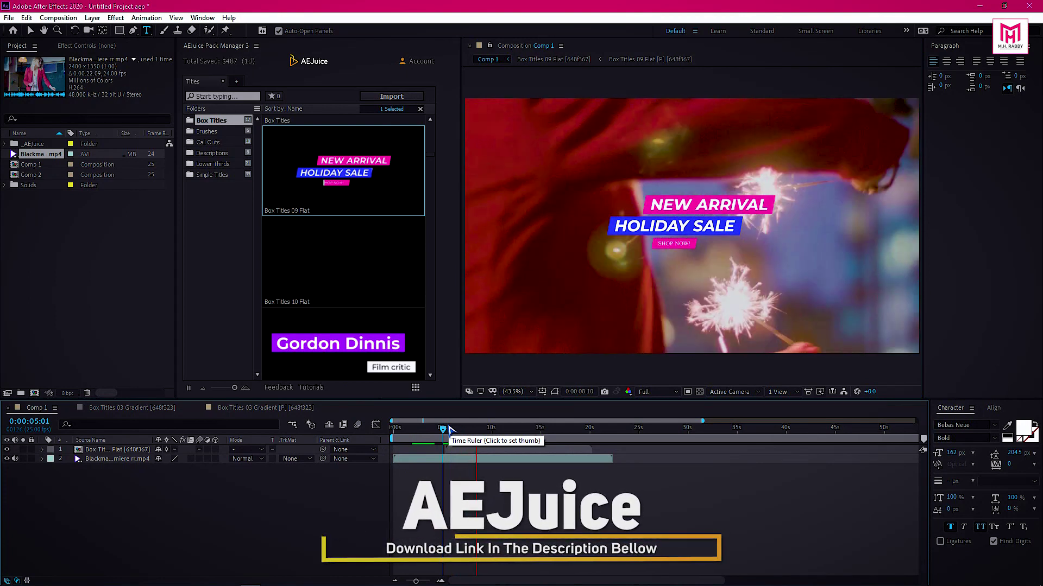
{"action": "key", "text": "space"}
In the nested Box Titles 09 Flat comp, replace HOLIDAY SALE with a run of 1s and 2s and NEW ARRIVAL with HHHHHHH.
{"action": "double_click", "coordinate": [470, 451]}
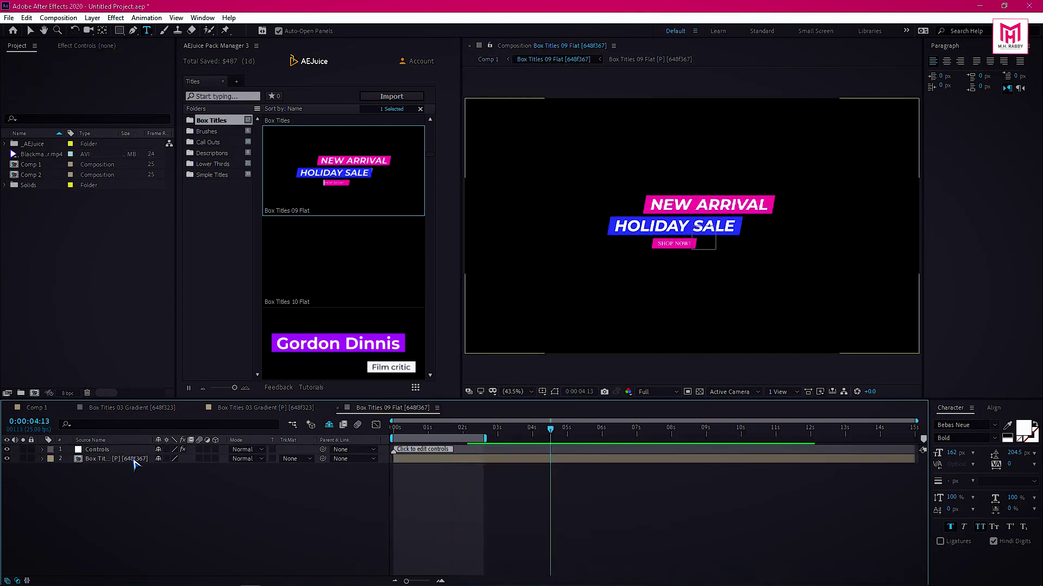
{"action": "double_click", "coordinate": [131, 459]}
{"action": "left_click", "coordinate": [107, 507]}
{"action": "left_click", "coordinate": [109, 525]}
{"action": "scroll", "coordinate": [119, 529], "scroll_direction": "down", "scroll_amount": 1}
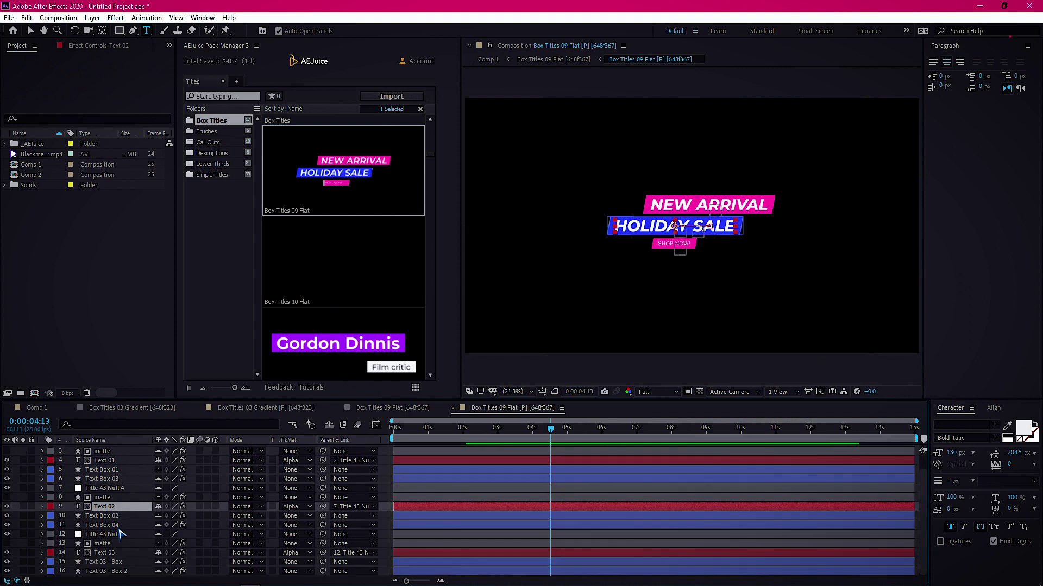
{"action": "left_click", "coordinate": [102, 552]}
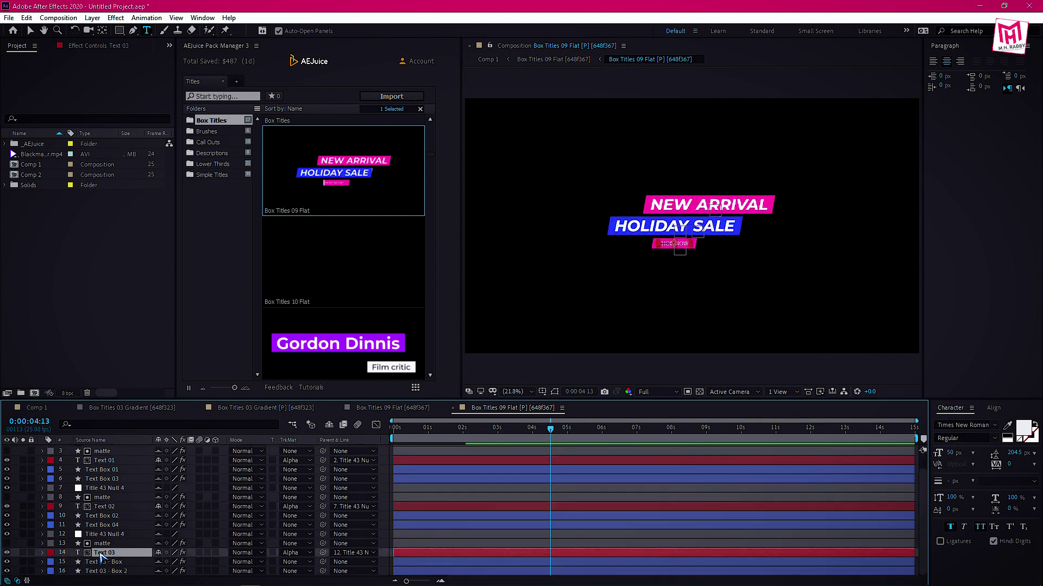
{"action": "left_click", "coordinate": [115, 507]}
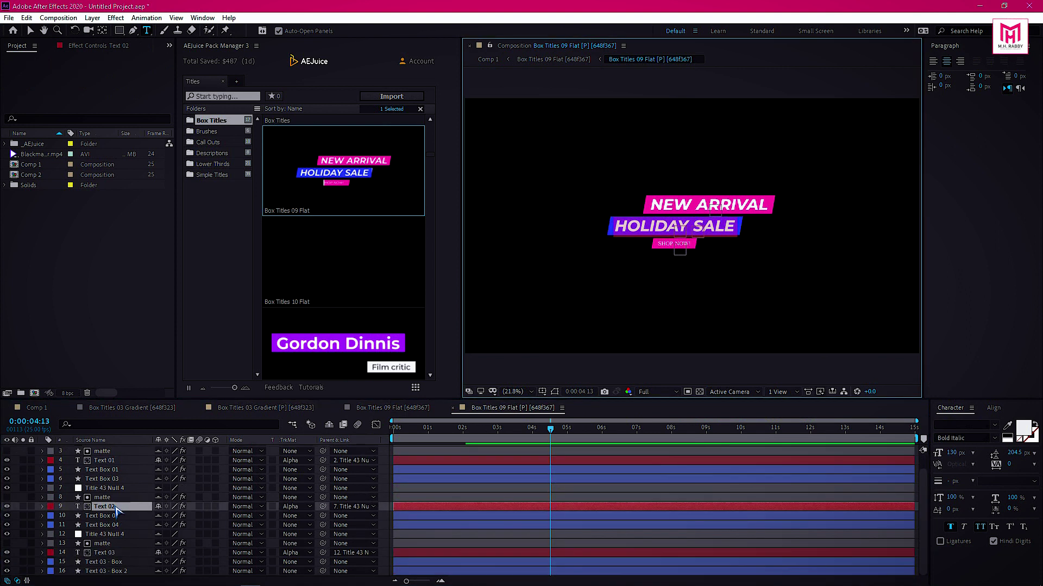
{"action": "left_click", "coordinate": [103, 461]}
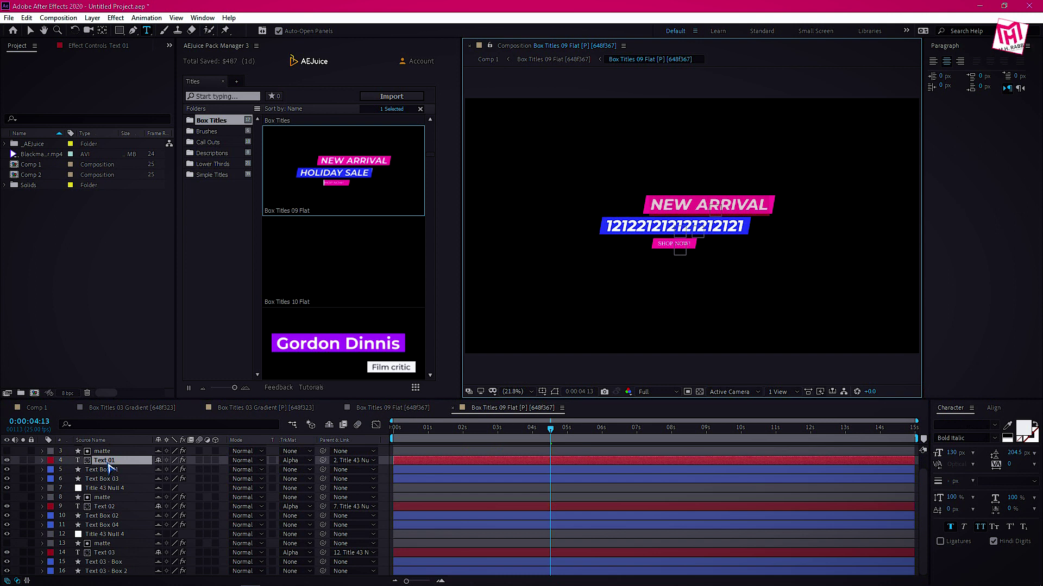
{"action": "left_click", "coordinate": [40, 408]}
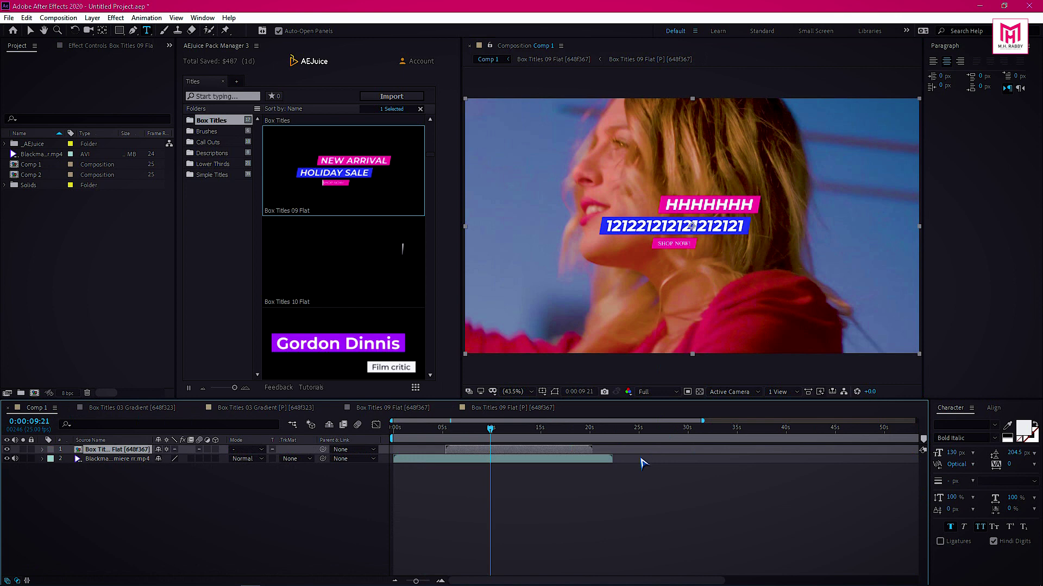
Clear the title and footage layers from Comp 1 and open the Slides - Vintage pack to browse its 16mm Film presets.
{"action": "left_click_drag", "start_coordinate": [90, 477], "coordinate": [118, 450]}
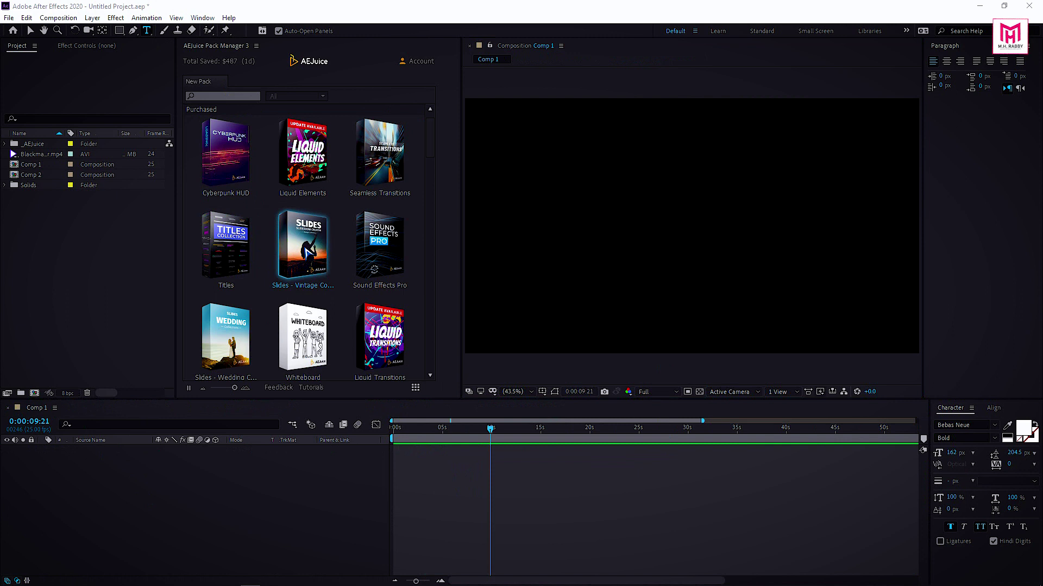
{"action": "left_click", "coordinate": [308, 247]}
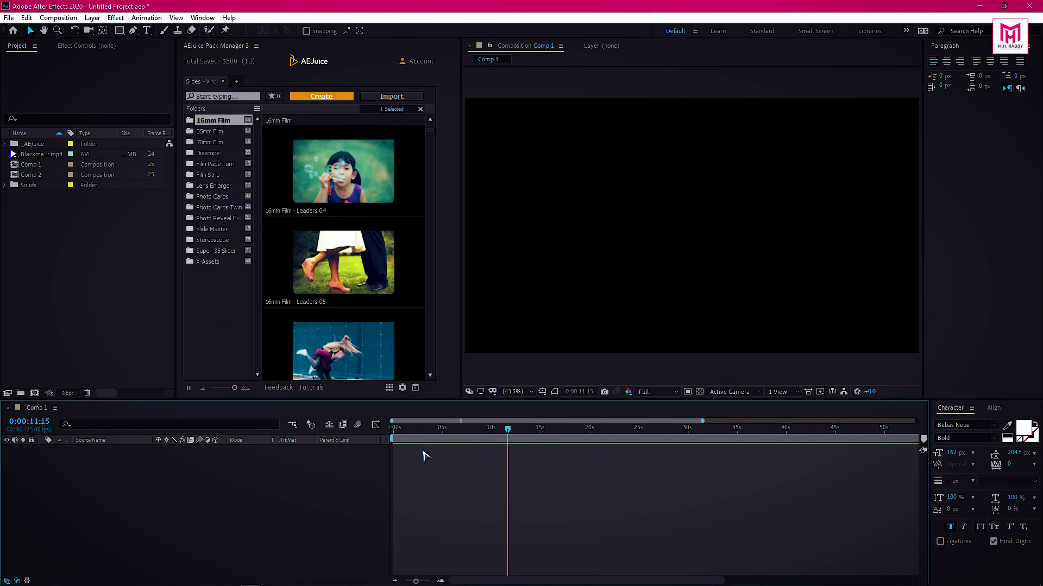
{"action": "scroll", "coordinate": [320, 233], "scroll_direction": "down", "scroll_amount": 2}
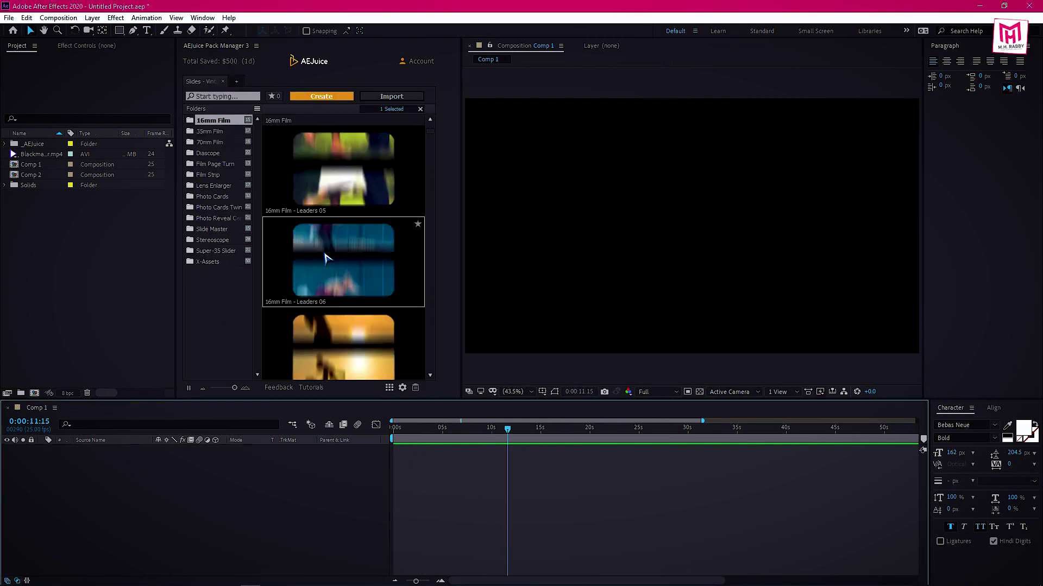
Add the 16mm Film - Leaders 06 slide to Comp 1, starting at 0:00:00:00, and preview it.
{"action": "left_click_drag", "start_coordinate": [353, 278], "coordinate": [441, 446]}
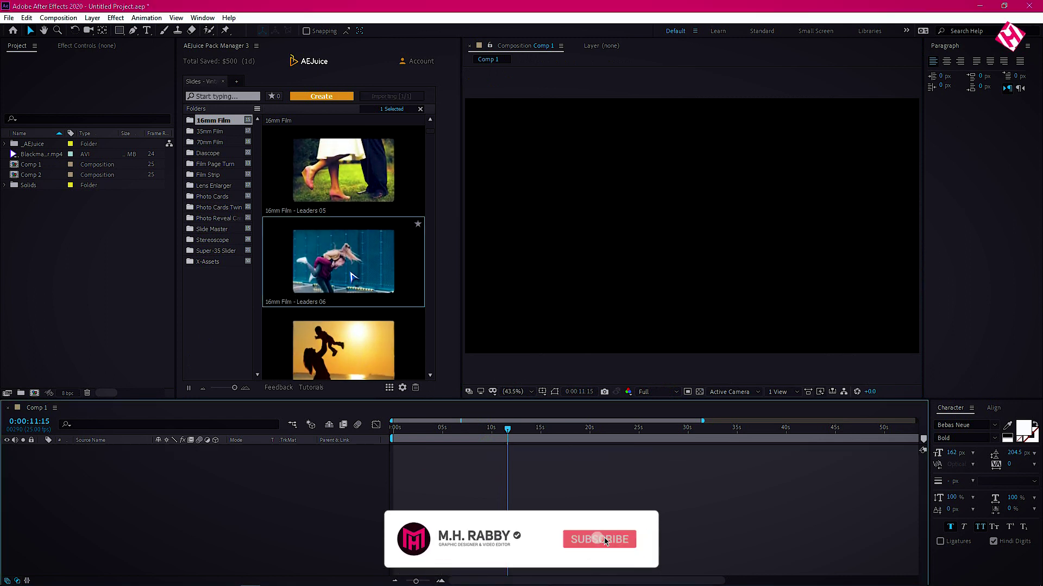
{"action": "left_click_drag", "start_coordinate": [527, 451], "coordinate": [422, 452]}
{"action": "left_click", "coordinate": [392, 427]}
{"action": "key", "text": "space"}
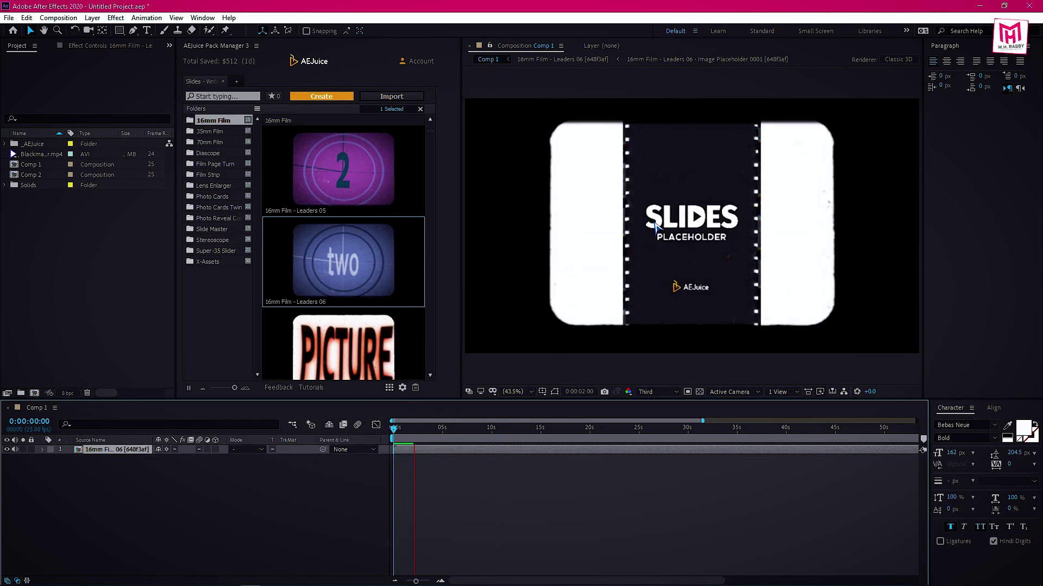
Inspect the audio, image placeholder and Controls layers inside the nested 16mm Film - Leaders 06 comp, and replay Comp 1 from the start.
{"action": "double_click", "coordinate": [435, 455]}
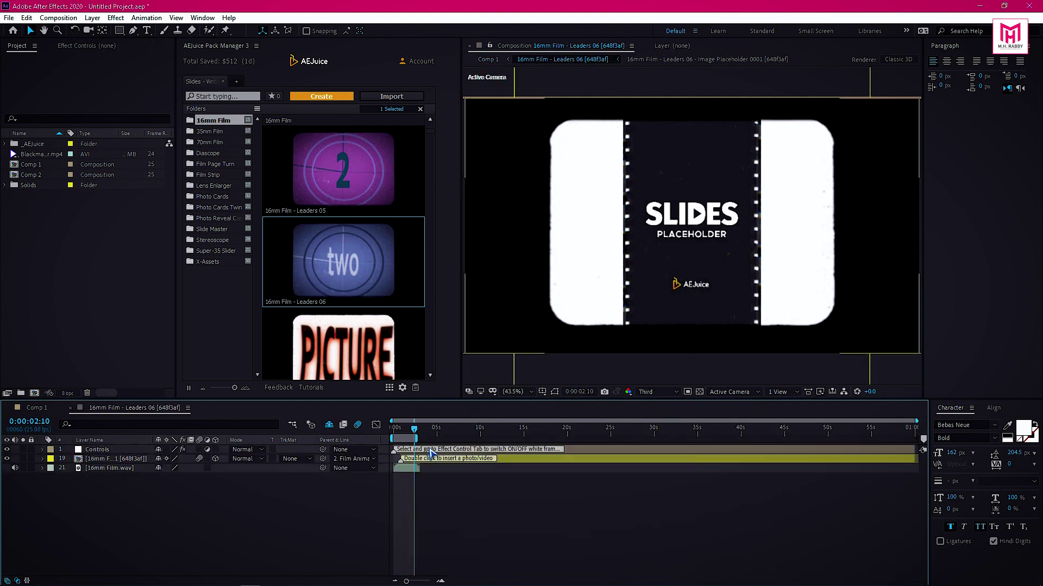
{"action": "left_click", "coordinate": [101, 470]}
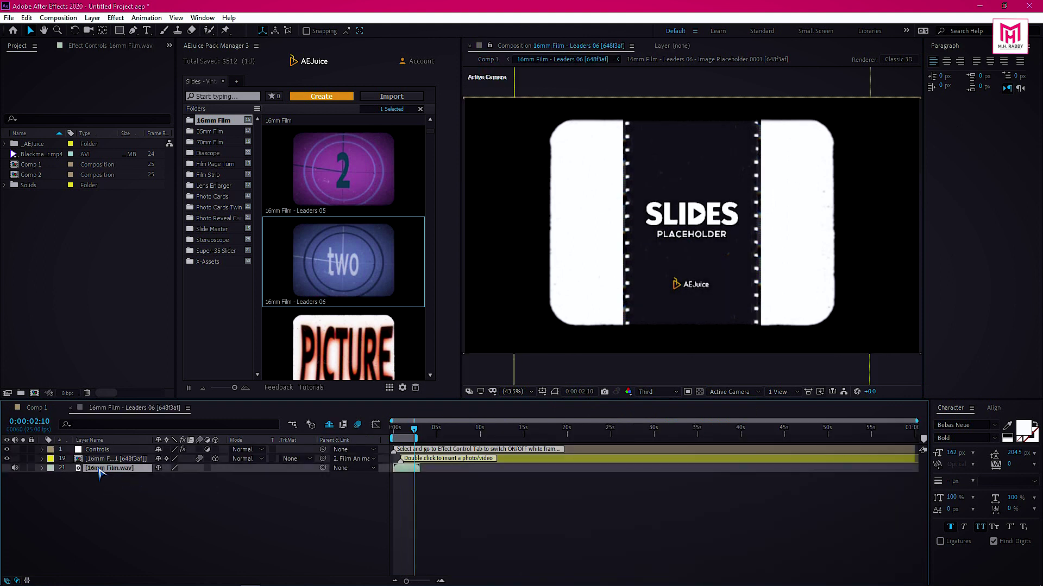
{"action": "left_click", "coordinate": [102, 459]}
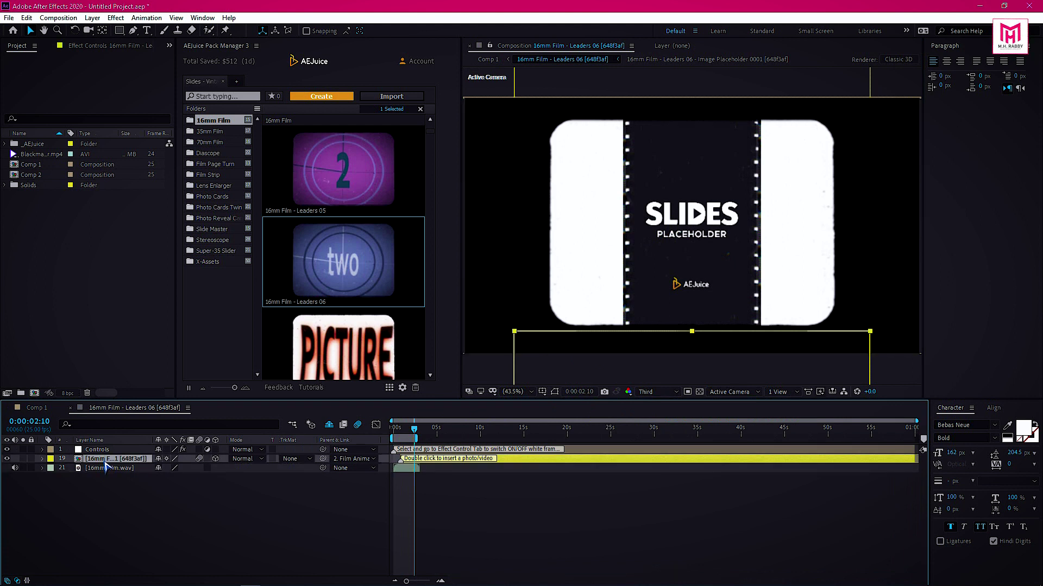
{"action": "double_click", "coordinate": [106, 461]}
{"action": "left_click", "coordinate": [97, 451]}
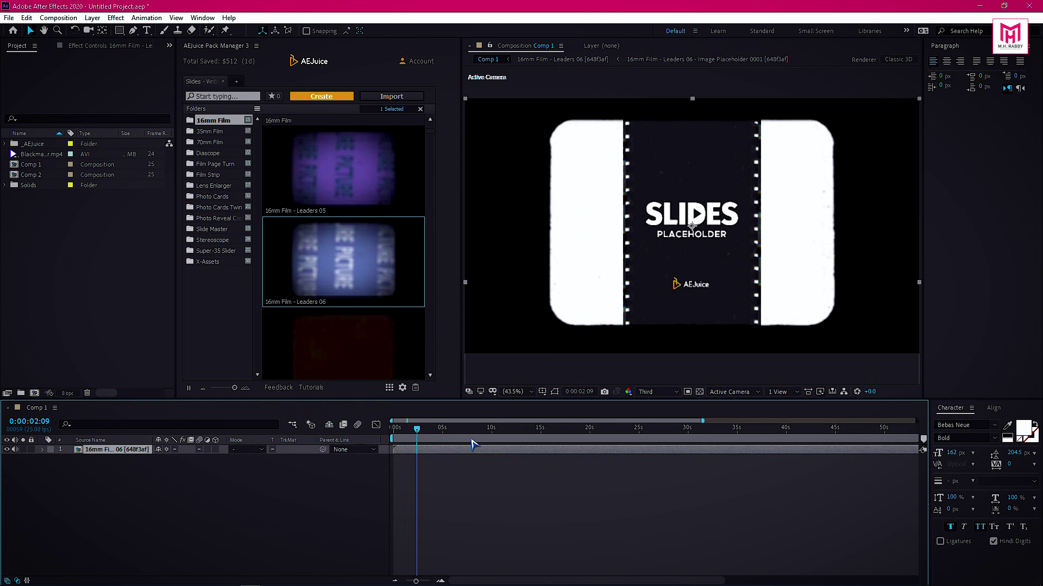
{"action": "left_click_drag", "start_coordinate": [417, 432], "coordinate": [380, 430]}
{"action": "key", "text": "space"}
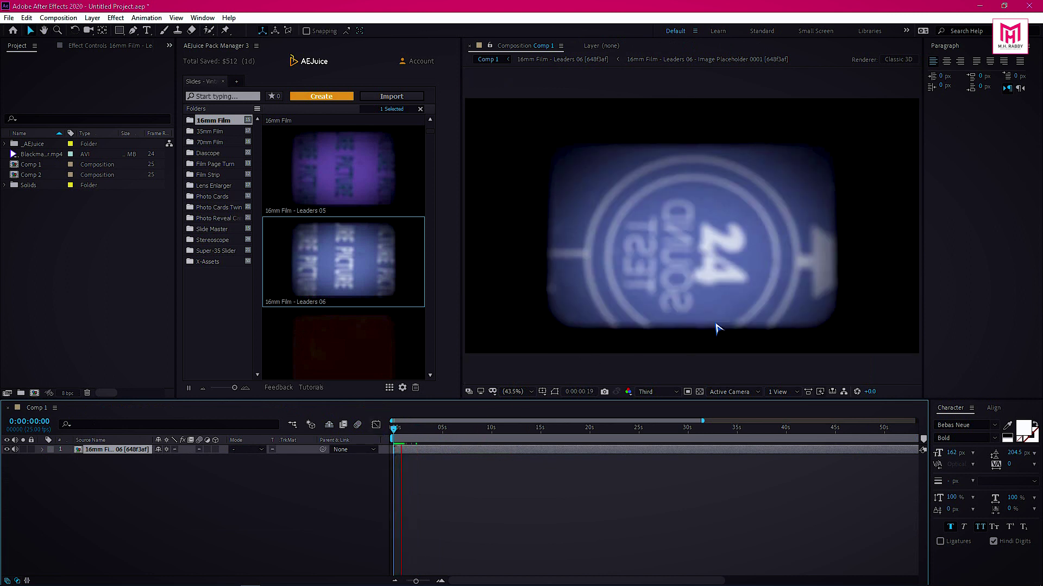
Browse the remaining 16mm Film presets and add Diascope - Bottom from the Diascope folder to Comp 1.
{"action": "scroll", "coordinate": [348, 293], "scroll_direction": "down", "scroll_amount": 2}
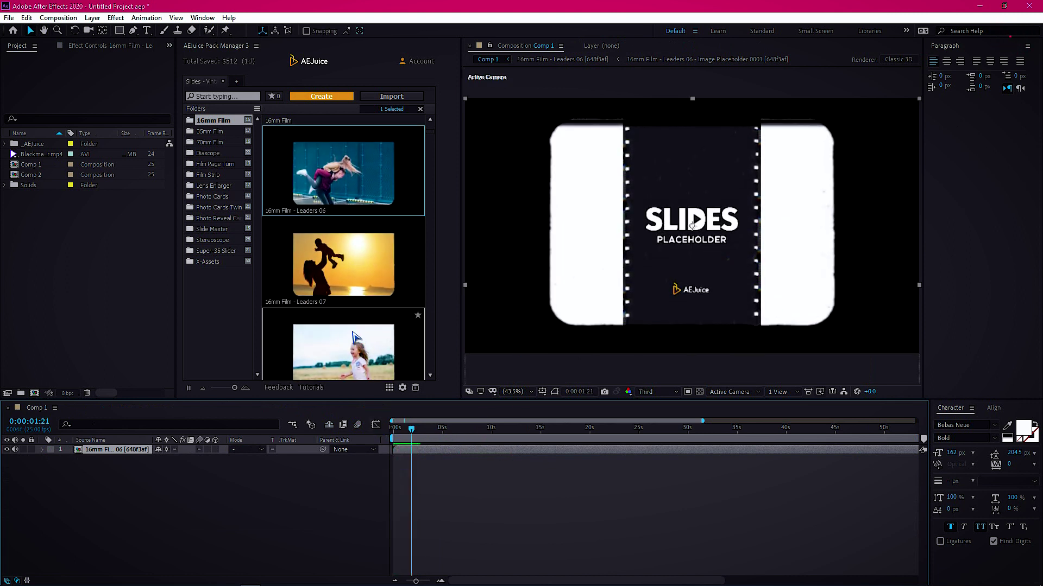
{"action": "scroll", "coordinate": [344, 279], "scroll_direction": "down", "scroll_amount": 2}
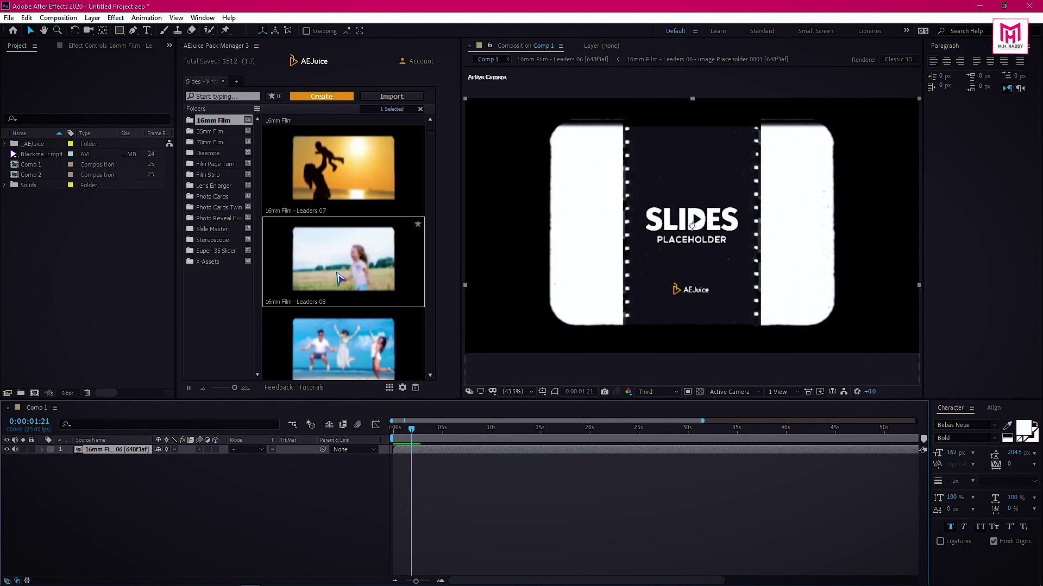
{"action": "scroll", "coordinate": [347, 289], "scroll_direction": "down", "scroll_amount": 2}
{"action": "scroll", "coordinate": [345, 288], "scroll_direction": "down", "scroll_amount": 4}
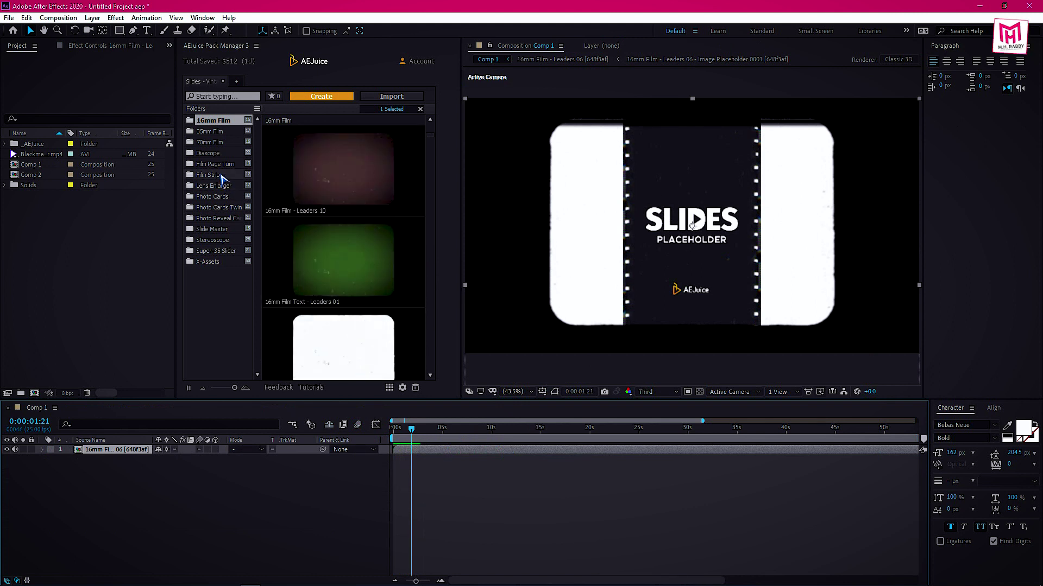
{"action": "left_click", "coordinate": [221, 156]}
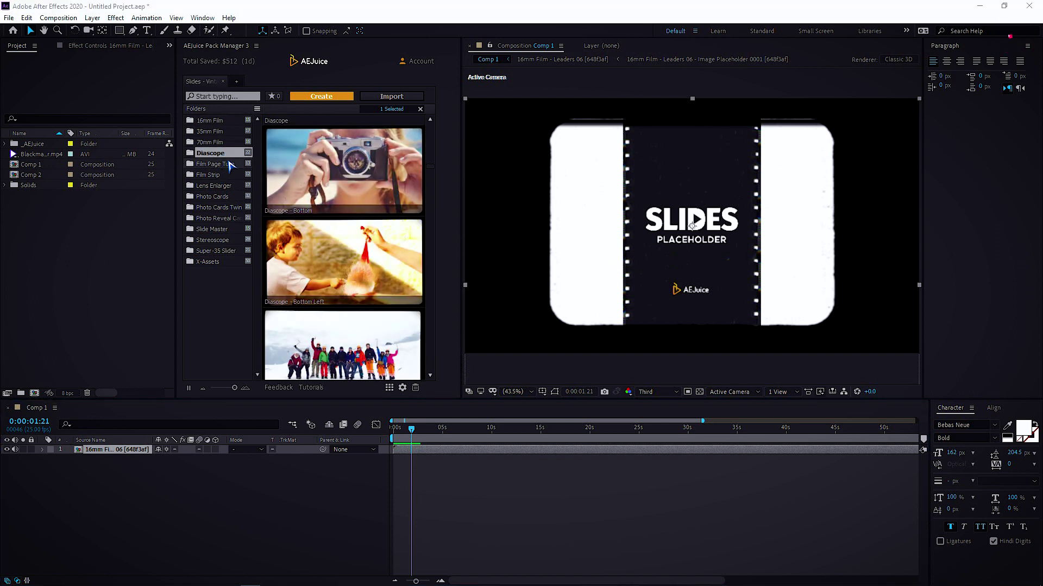
{"action": "double_click", "coordinate": [368, 187]}
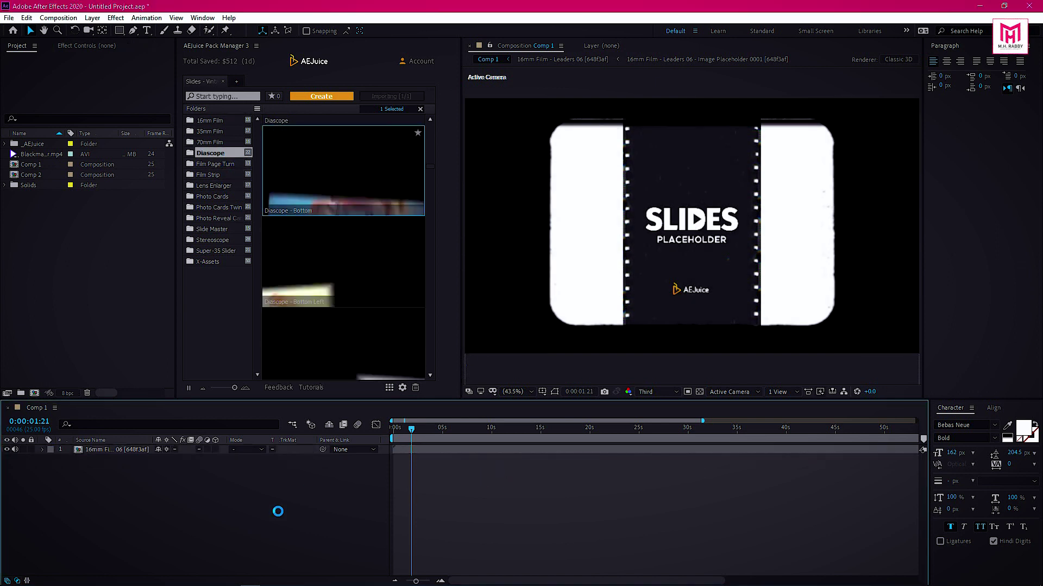
Delete the 16mm Film - Leaders 06 layer and preview the Diascope - Bottom slide from 0:00:00:00.
{"action": "left_click", "coordinate": [101, 459]}
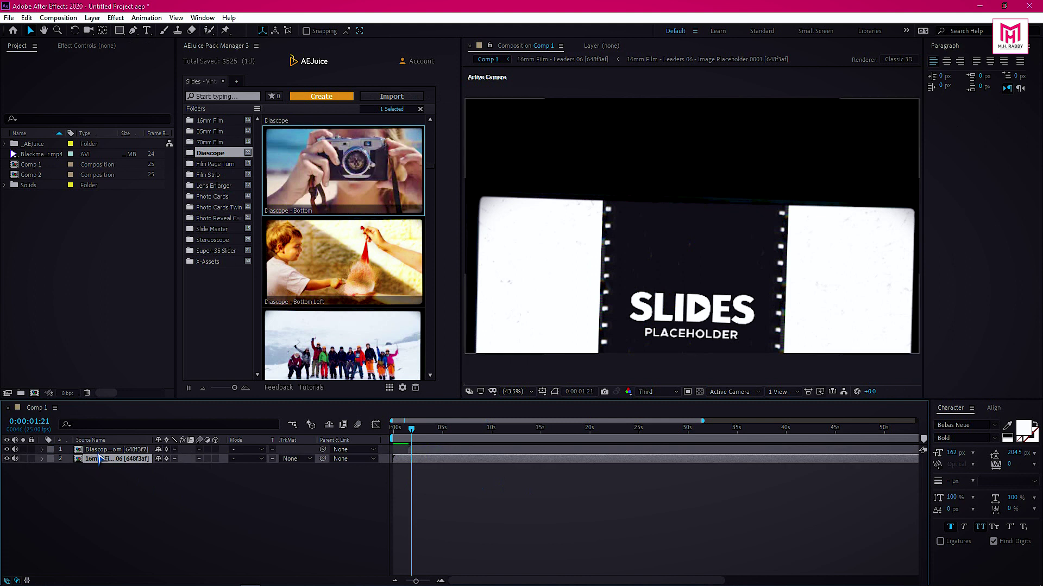
{"action": "key", "text": "Delete"}
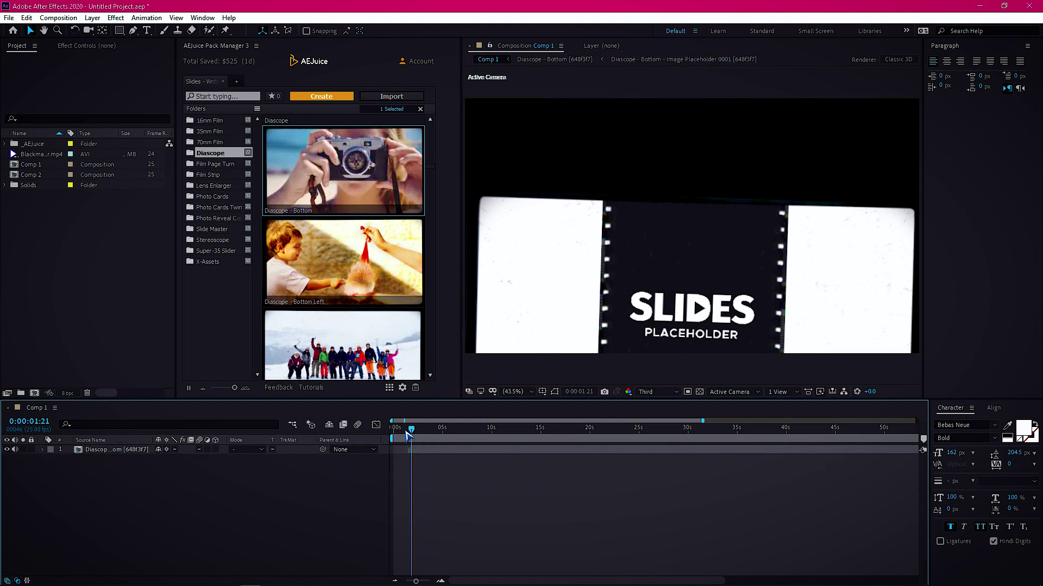
{"action": "left_click", "coordinate": [419, 451]}
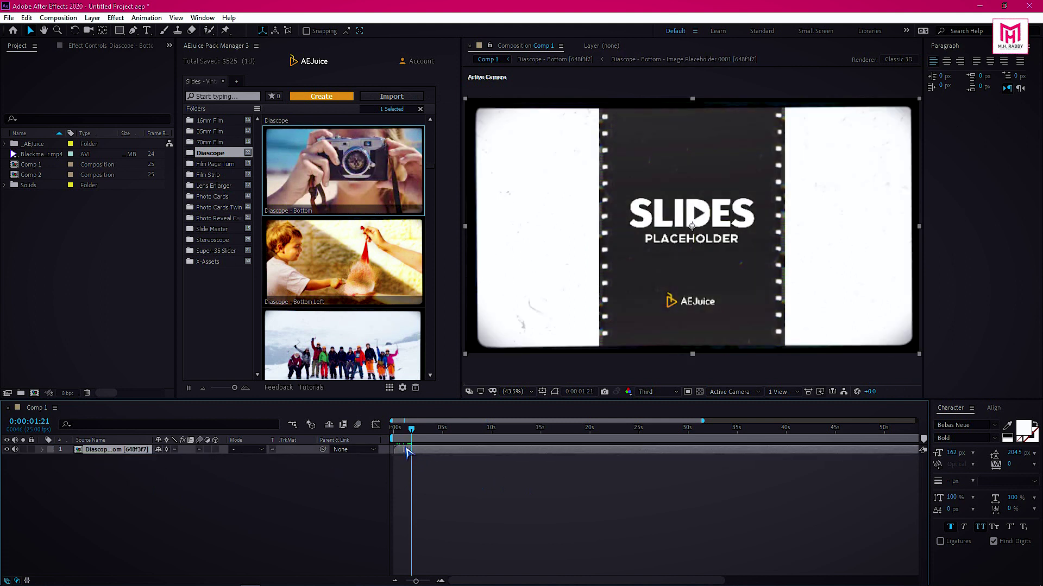
{"action": "left_click", "coordinate": [394, 429]}
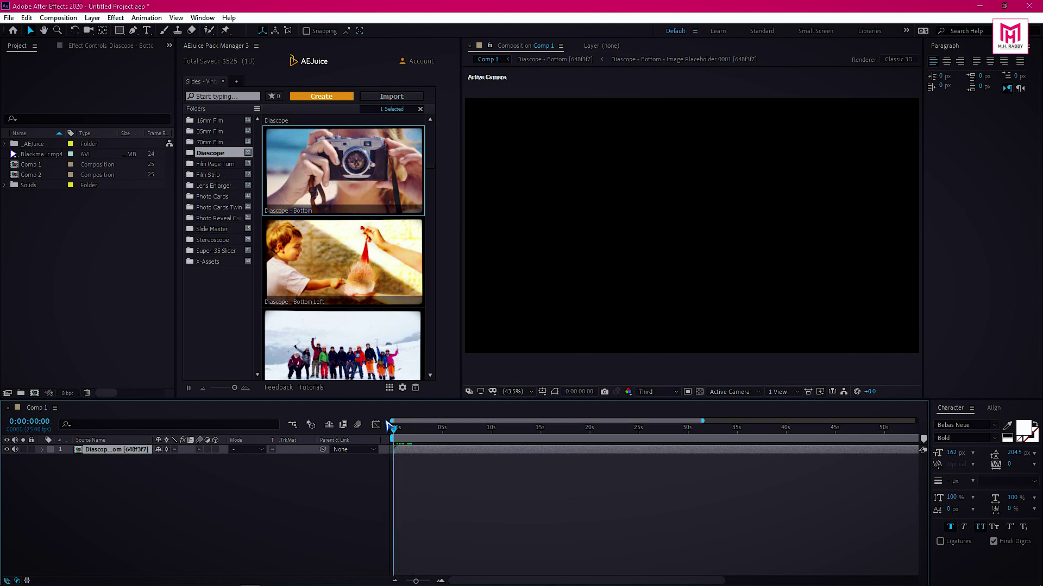
{"action": "key", "text": "space"}
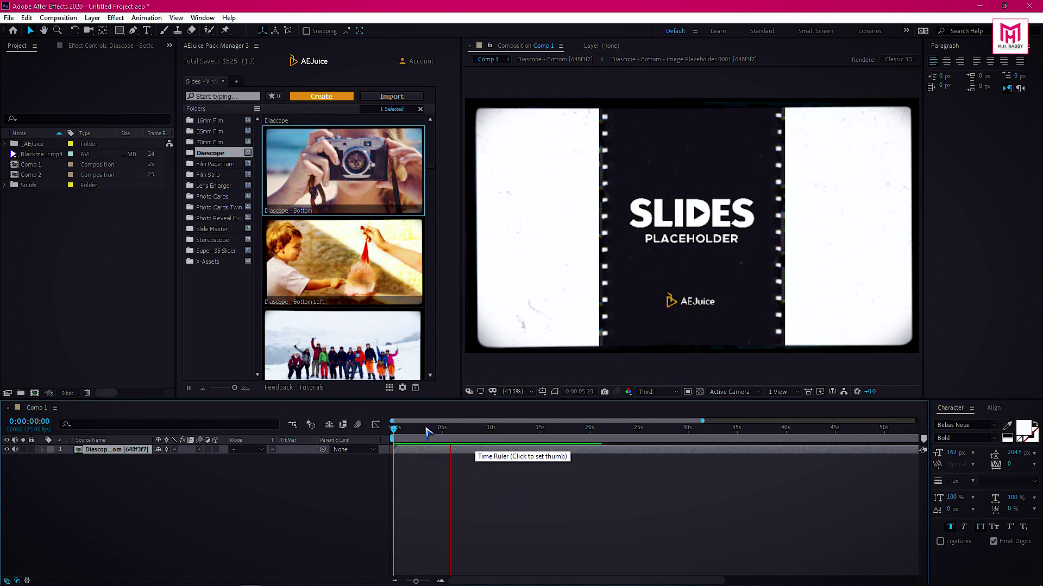
Add the Diascope - Bottom Left slide at the start of Comp 1 and preview it.
{"action": "left_click_drag", "start_coordinate": [434, 430], "coordinate": [373, 450]}
{"action": "double_click", "coordinate": [356, 262]}
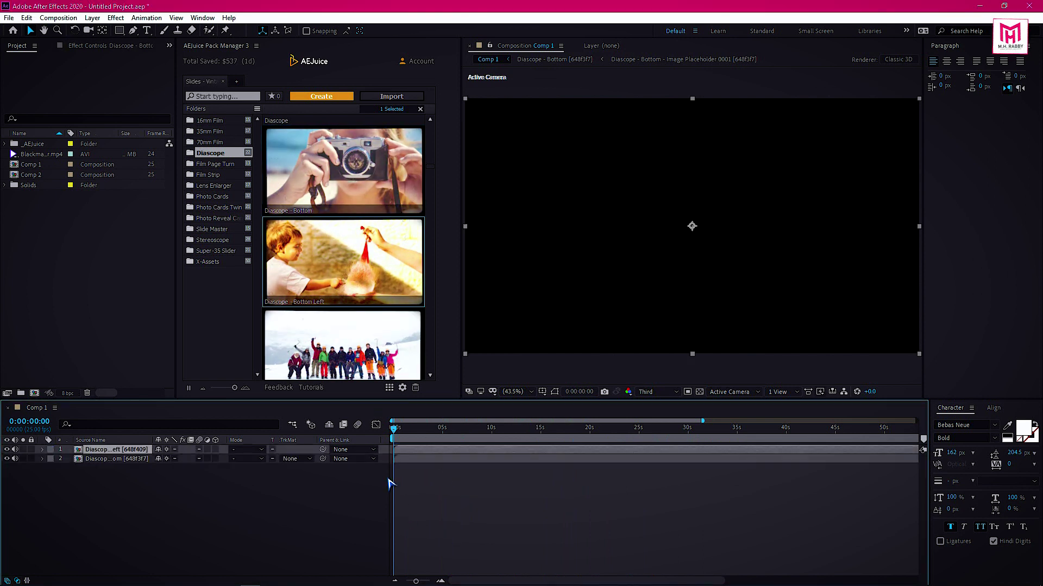
{"action": "key", "text": "space"}
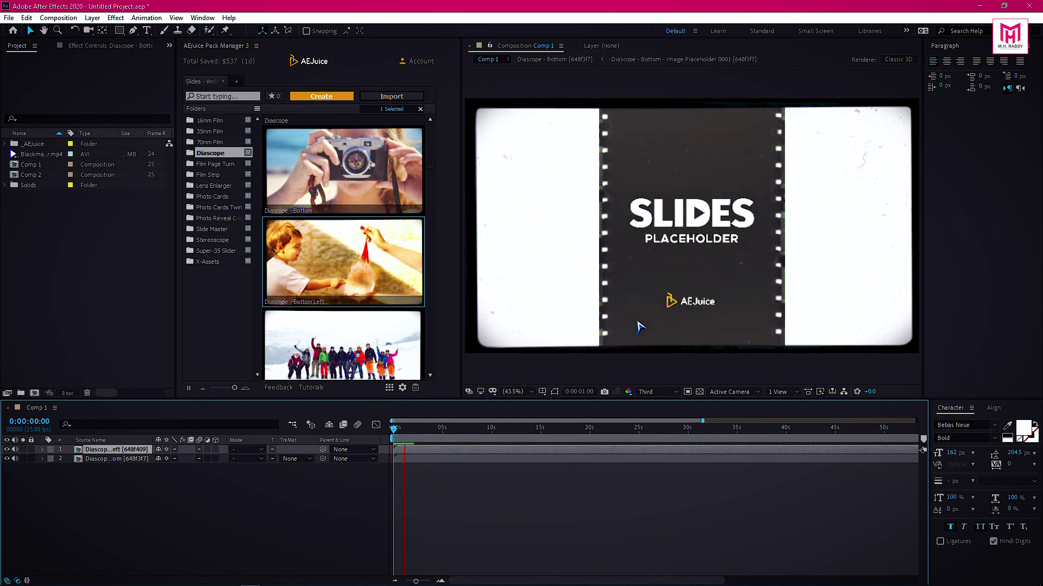
Browse further through the Diascope presets, past the Flip Left, Flip Right and Flip Top variants.
{"action": "scroll", "coordinate": [328, 289], "scroll_direction": "down", "scroll_amount": 5}
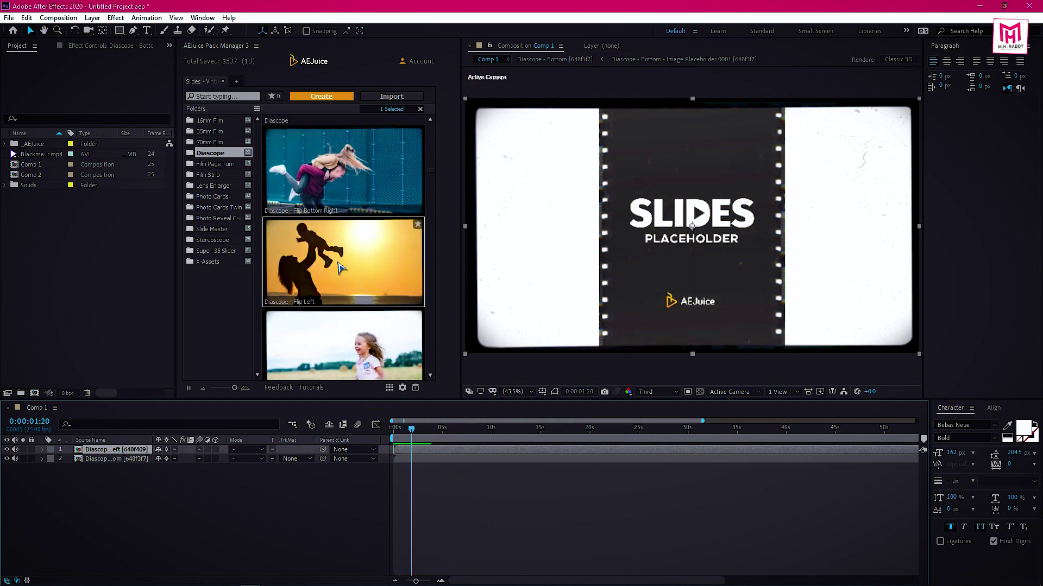
{"action": "scroll", "coordinate": [328, 290], "scroll_direction": "down", "scroll_amount": 4}
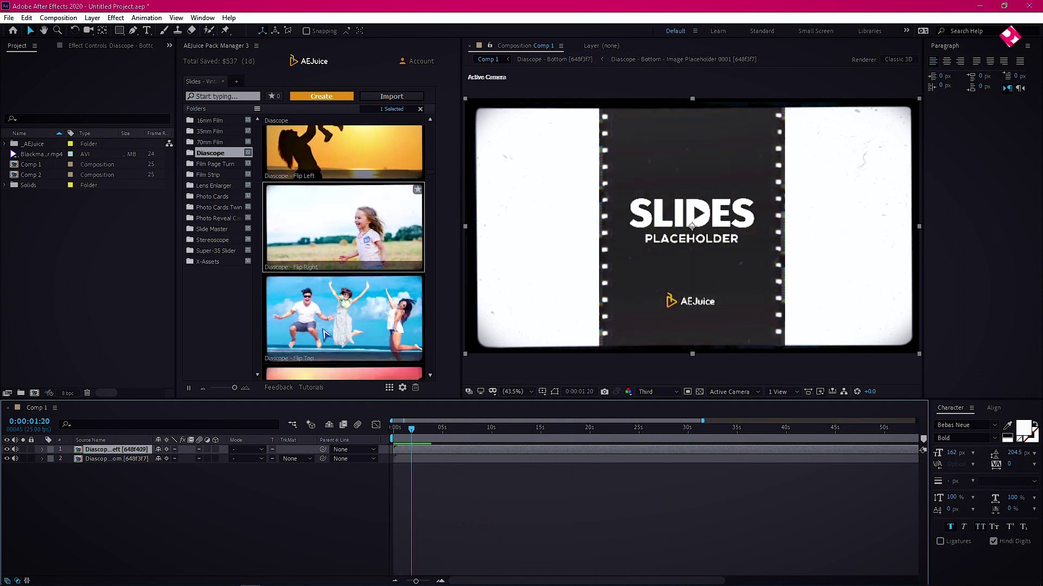
{"action": "scroll", "coordinate": [320, 330], "scroll_direction": "down", "scroll_amount": 4}
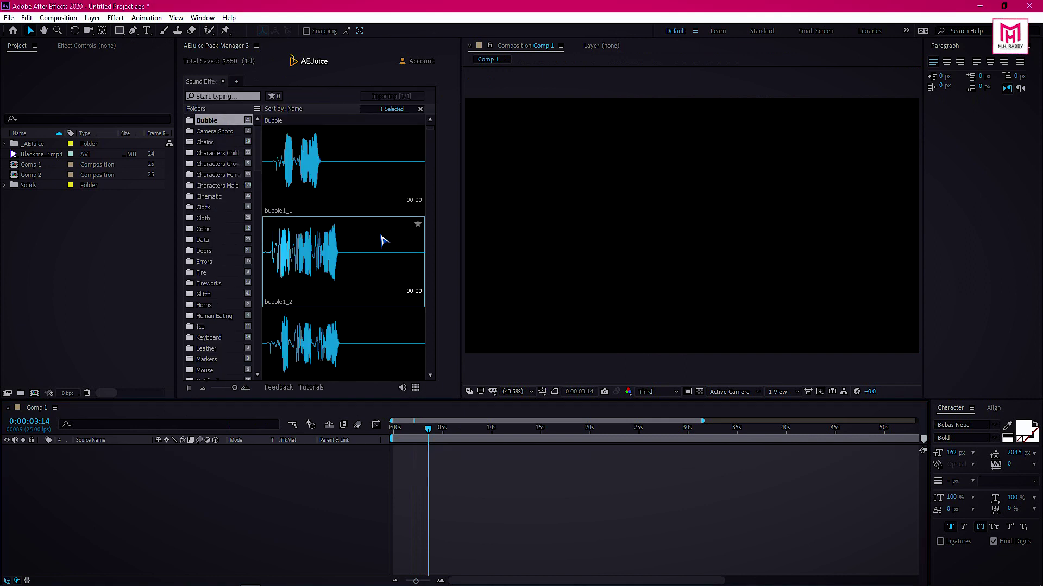
Add the bubble1_2 sound effect to Comp 1 at 0:00:03:14 and raise the system speaker volume.
{"action": "double_click", "coordinate": [328, 239]}
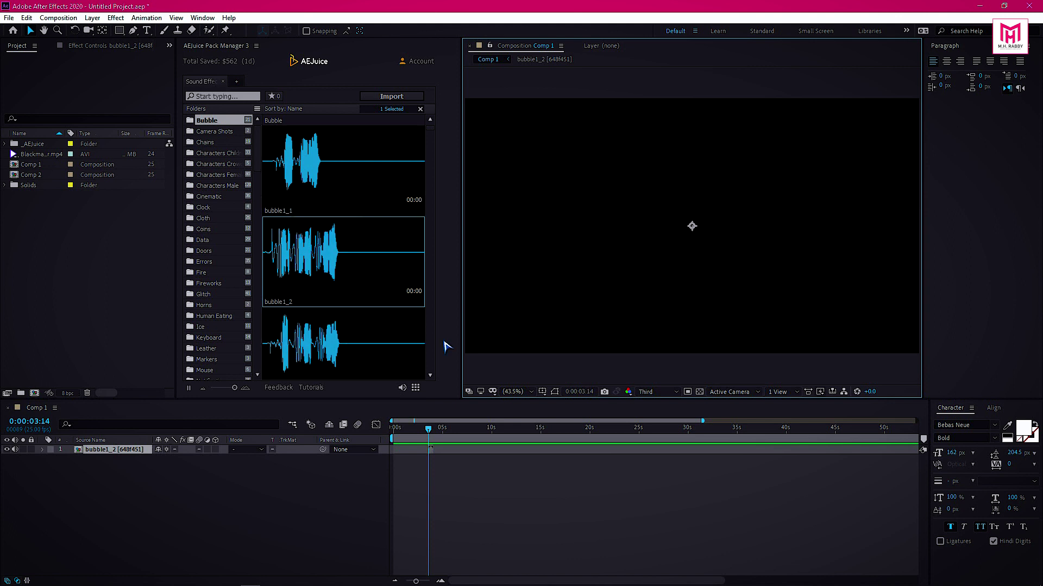
{"action": "mouse_move", "coordinate": [942, 584]}
{"action": "left_click", "coordinate": [972, 578]}
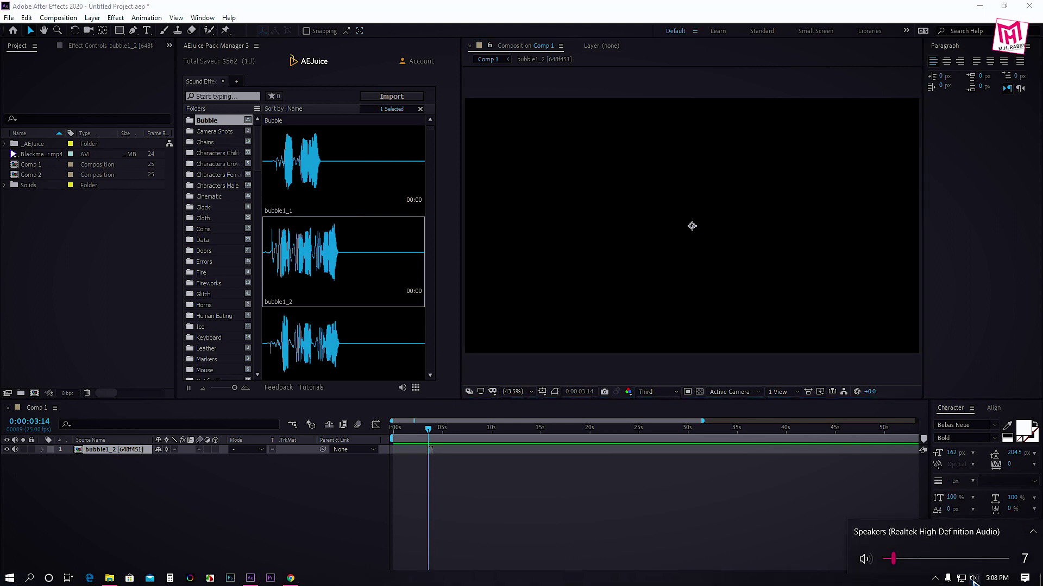
{"action": "scroll", "coordinate": [975, 582], "scroll_direction": "up", "scroll_amount": 3}
{"action": "left_click", "coordinate": [437, 6]}
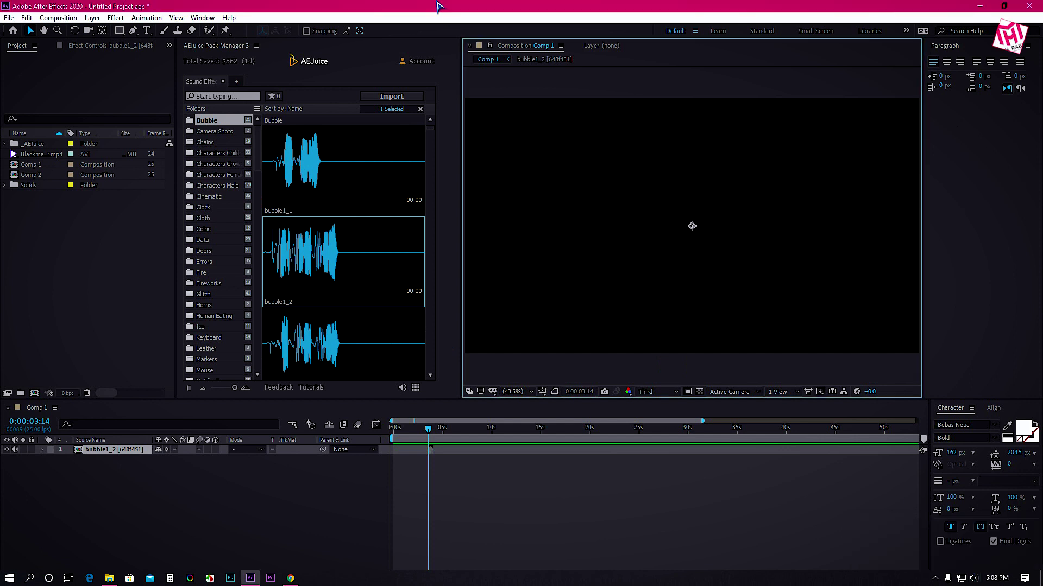
Audition the sound effects in the Bubble folder from bubble1_3 through the bubble3 series.
{"action": "scroll", "coordinate": [325, 285], "scroll_direction": "down", "scroll_amount": 3}
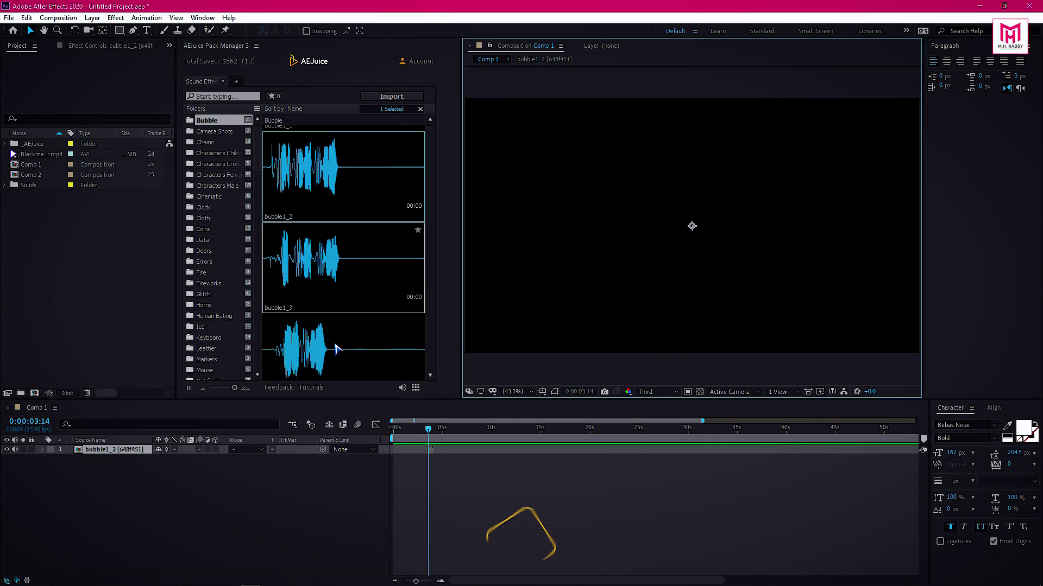
{"action": "scroll", "coordinate": [341, 337], "scroll_direction": "down", "scroll_amount": 3}
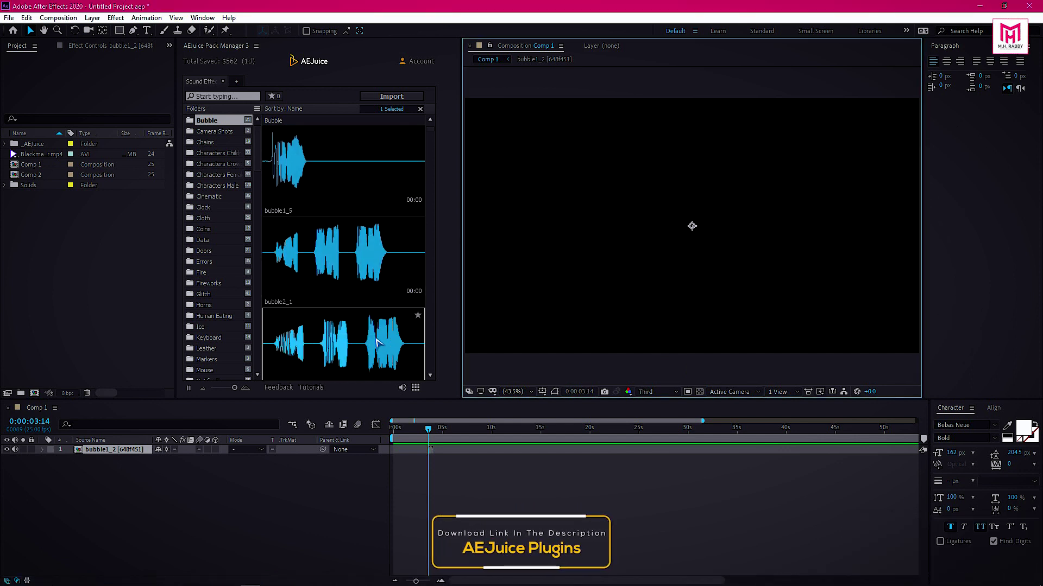
{"action": "scroll", "coordinate": [343, 304], "scroll_direction": "down", "scroll_amount": 2}
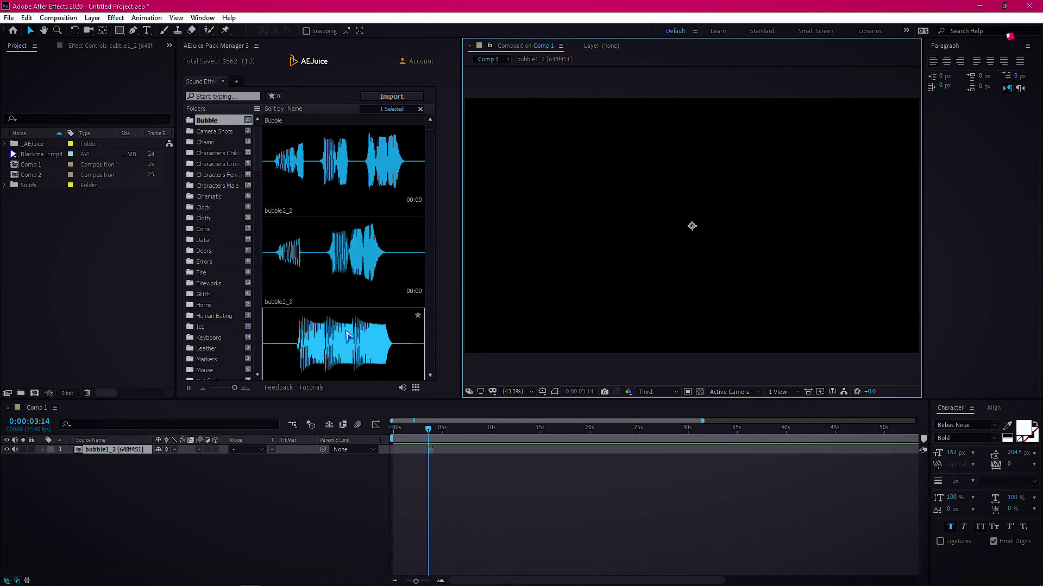
{"action": "scroll", "coordinate": [353, 317], "scroll_direction": "down", "scroll_amount": 2}
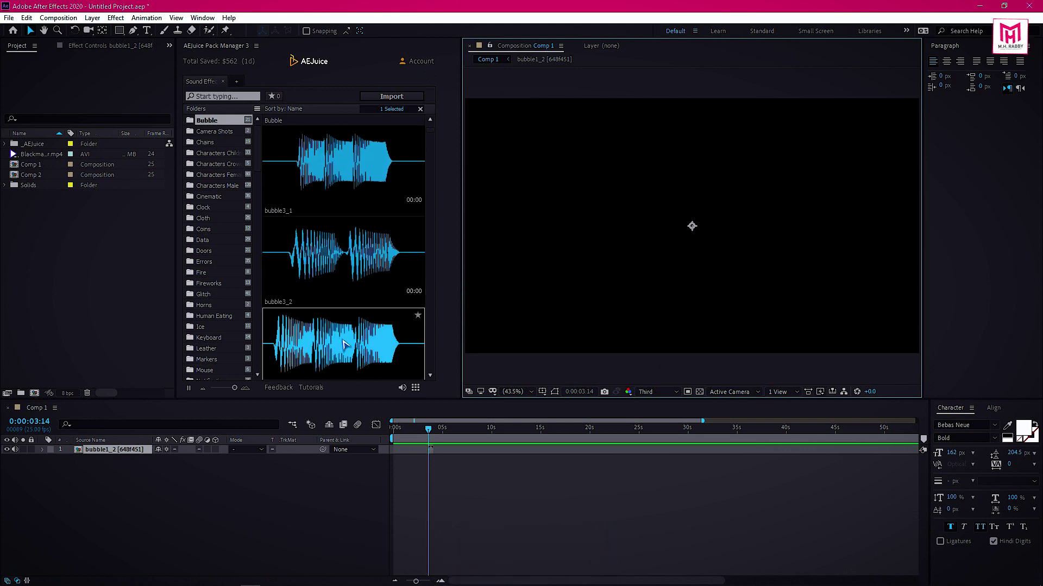
Raise the system speaker volume to 37 and audition more of the bubble3 sound effects.
{"action": "left_click", "coordinate": [974, 579]}
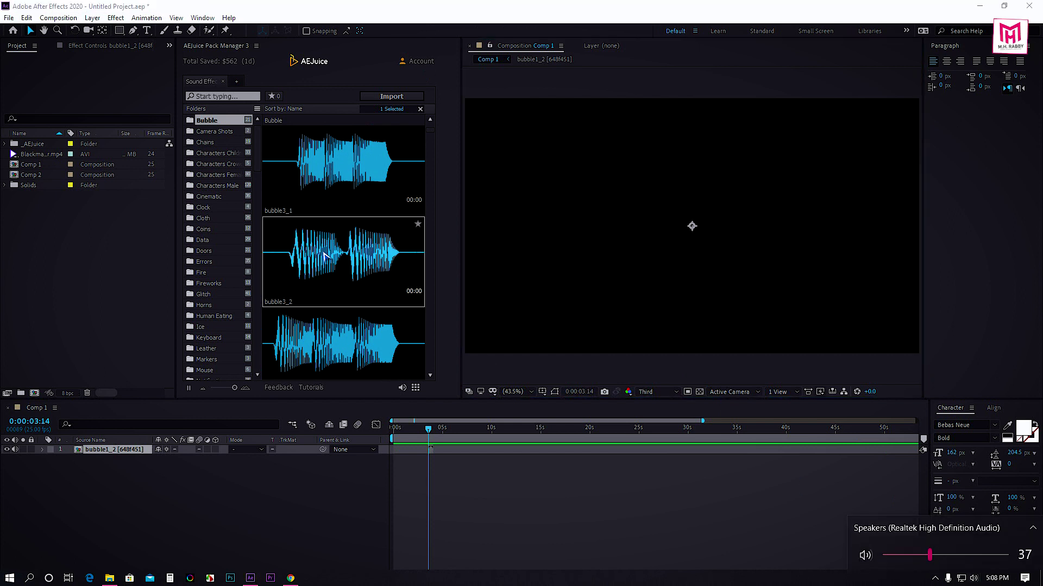
{"action": "scroll", "coordinate": [370, 209], "scroll_direction": "up", "scroll_amount": 1}
{"action": "left_click", "coordinate": [416, 5]}
{"action": "scroll", "coordinate": [352, 303], "scroll_direction": "down", "scroll_amount": 2}
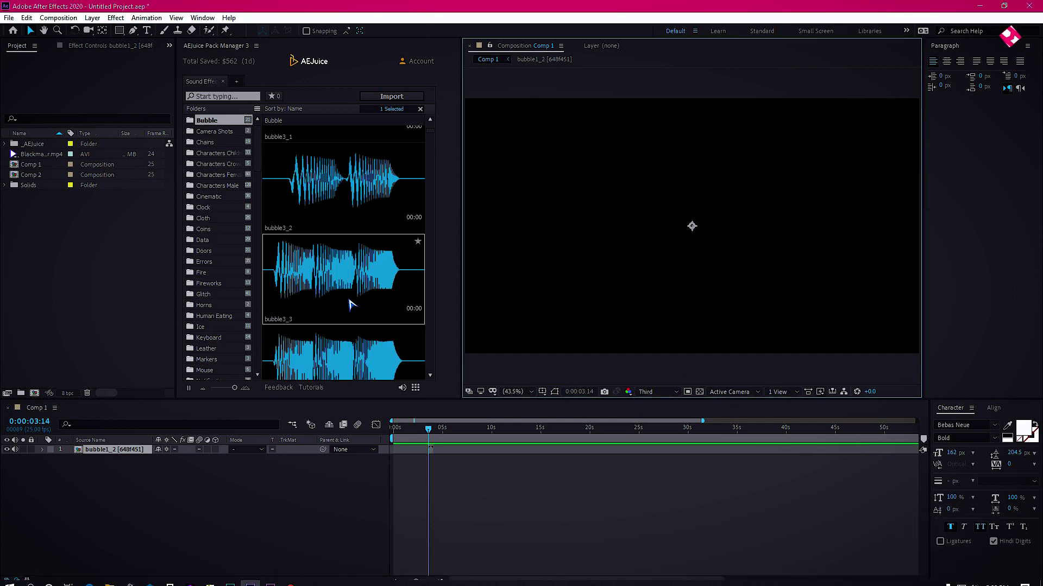
{"action": "scroll", "coordinate": [350, 304], "scroll_direction": "down", "scroll_amount": 1}
Audition sound effects in the Cloth and Fire folders, including fire_loop_2 and fire_loop_3.
{"action": "left_click", "coordinate": [207, 217]}
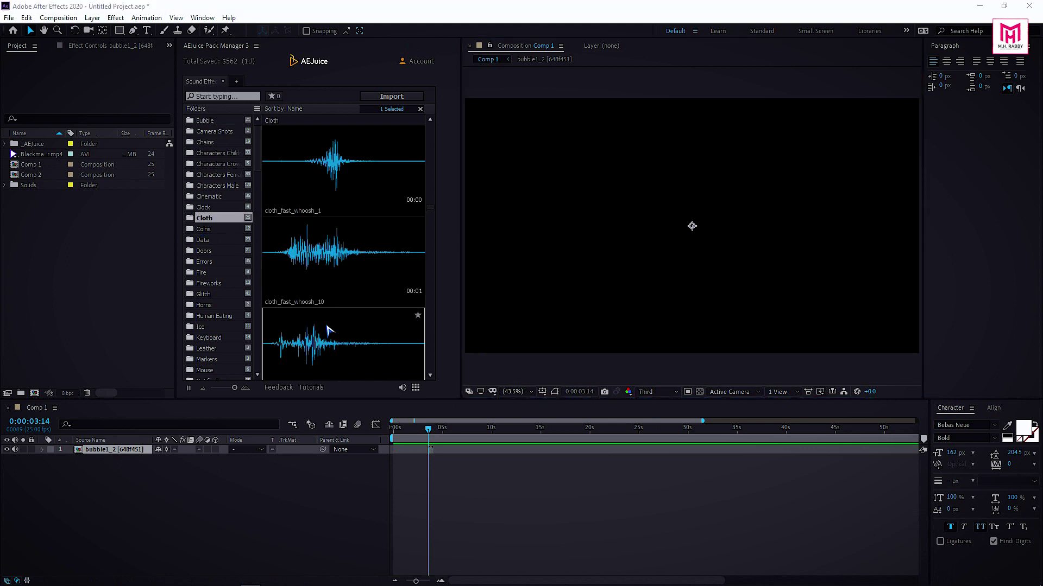
{"action": "left_click", "coordinate": [209, 273]}
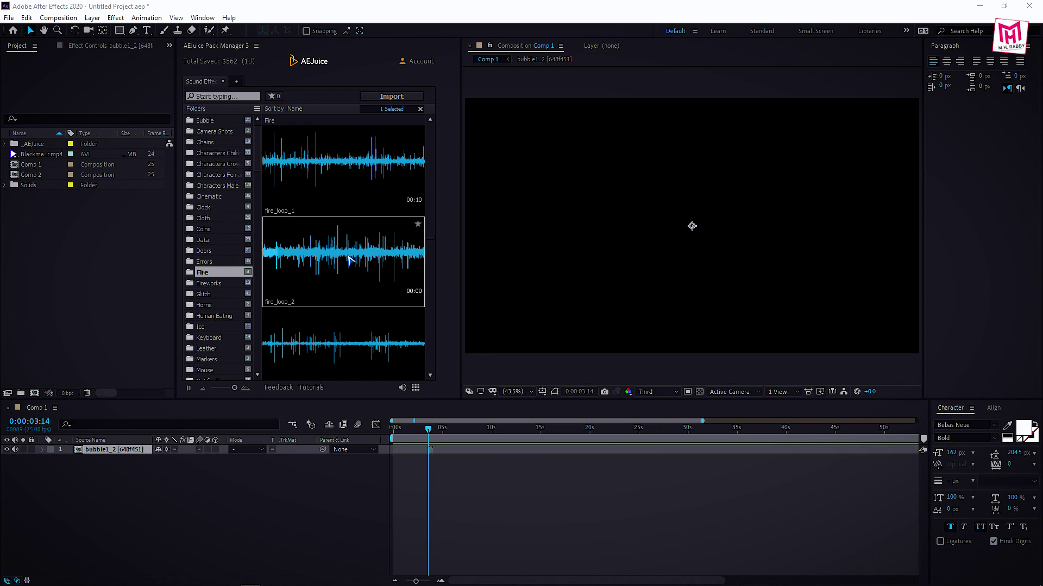
{"action": "scroll", "coordinate": [341, 256], "scroll_direction": "down", "scroll_amount": 1}
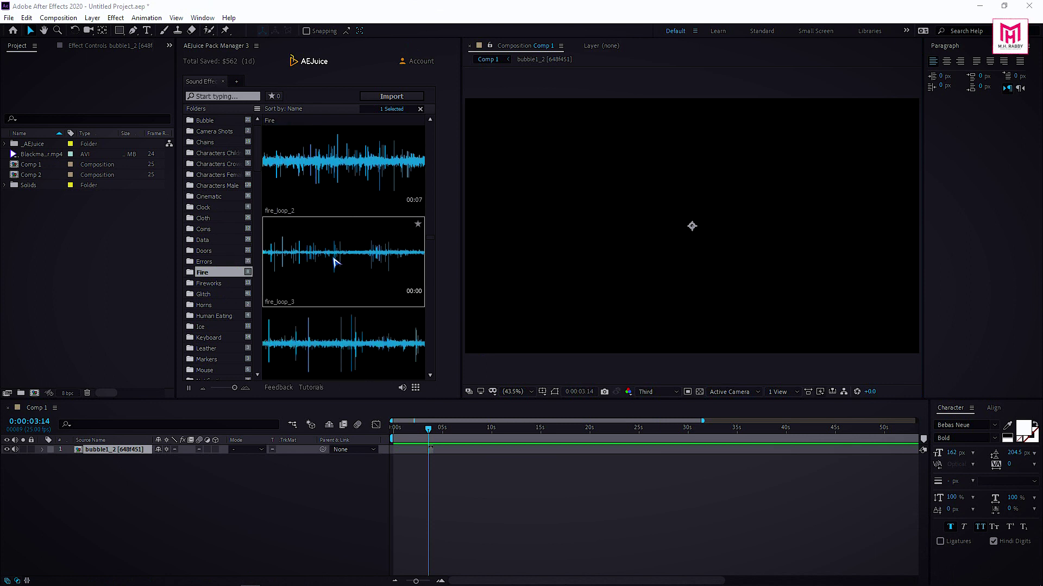